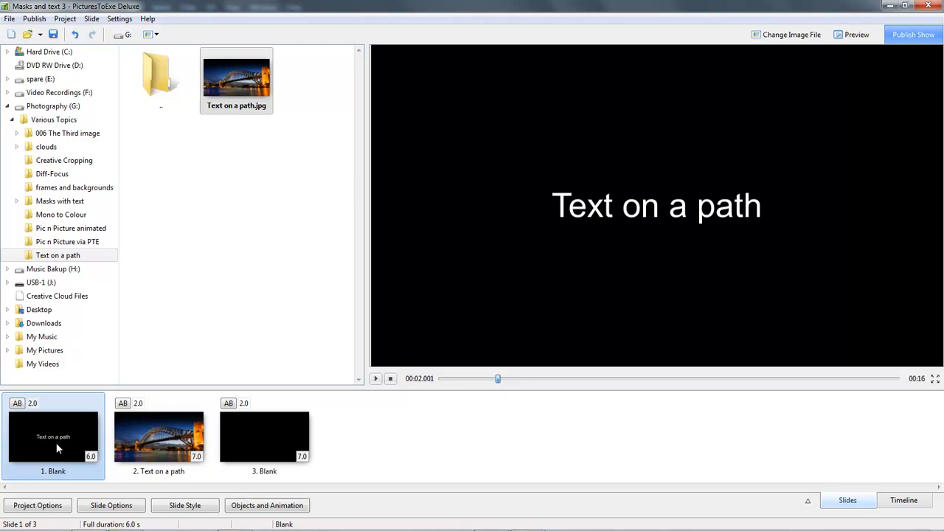
Select slide 2, "Text on a path", and switch to its bridge image in Photoshop
click(167, 440)
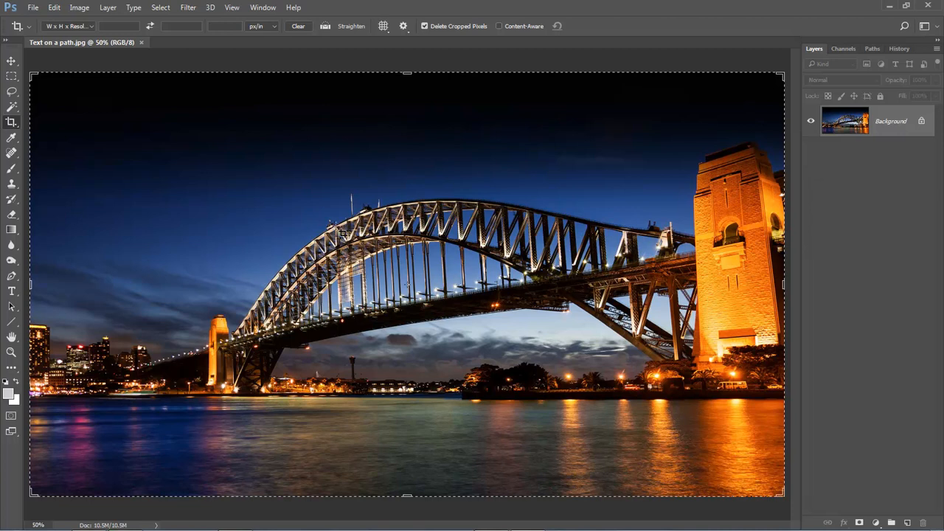
key(ctrl)
click(562, 226)
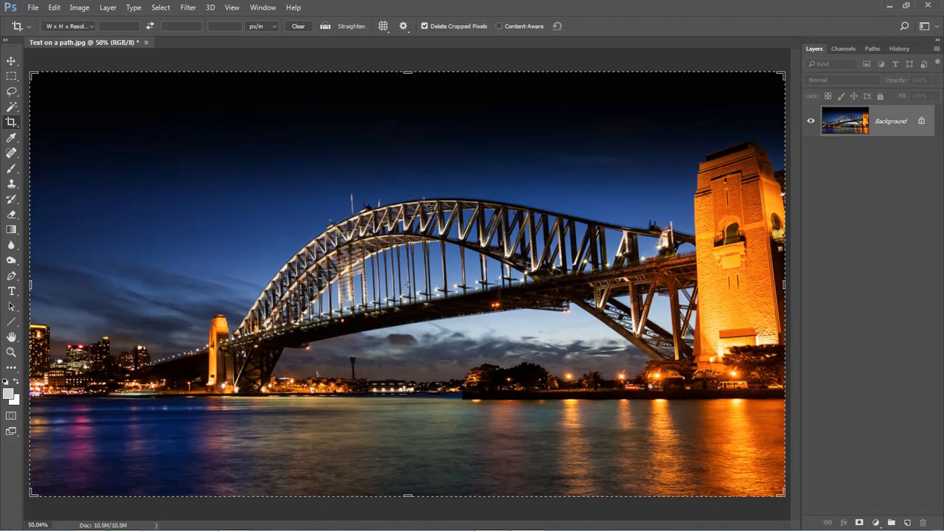
Start a path with the Pen Tool at the foot of the bridge arch's left end
click(12, 277)
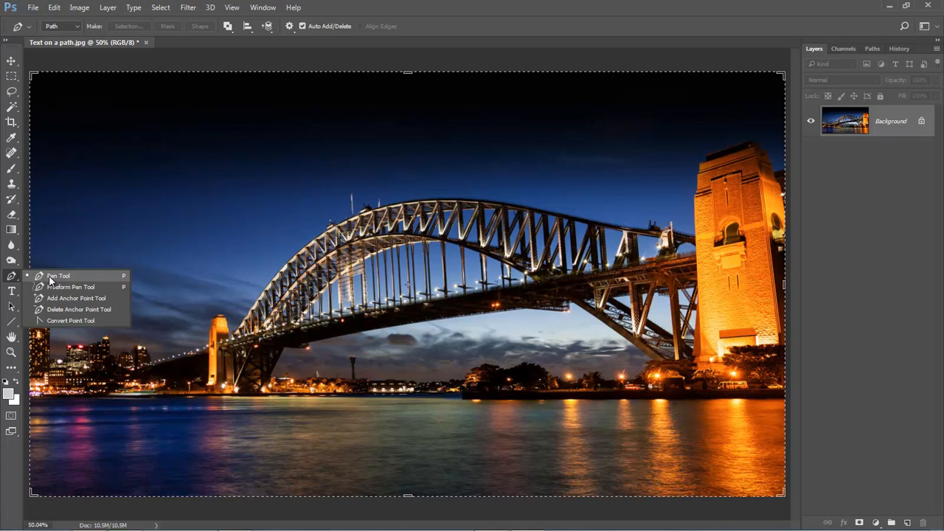
click(76, 276)
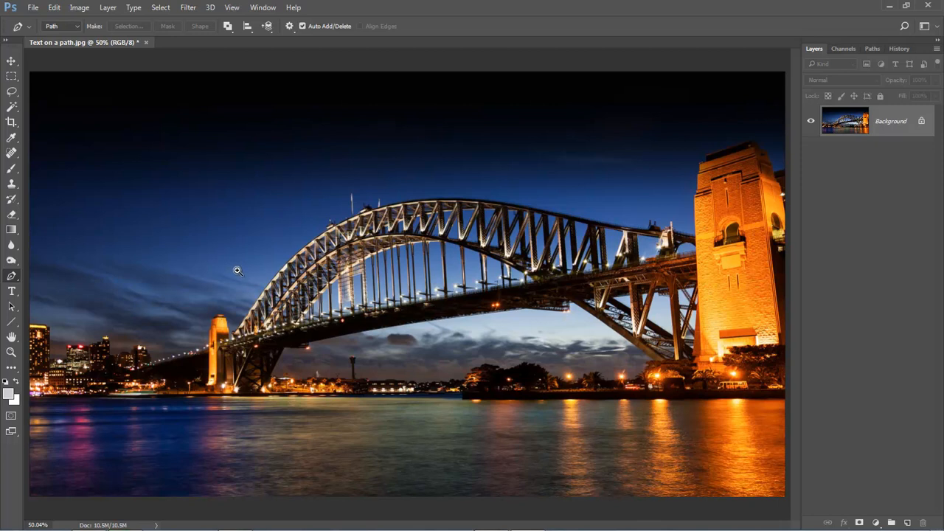
click(247, 326)
click(245, 329)
click(239, 331)
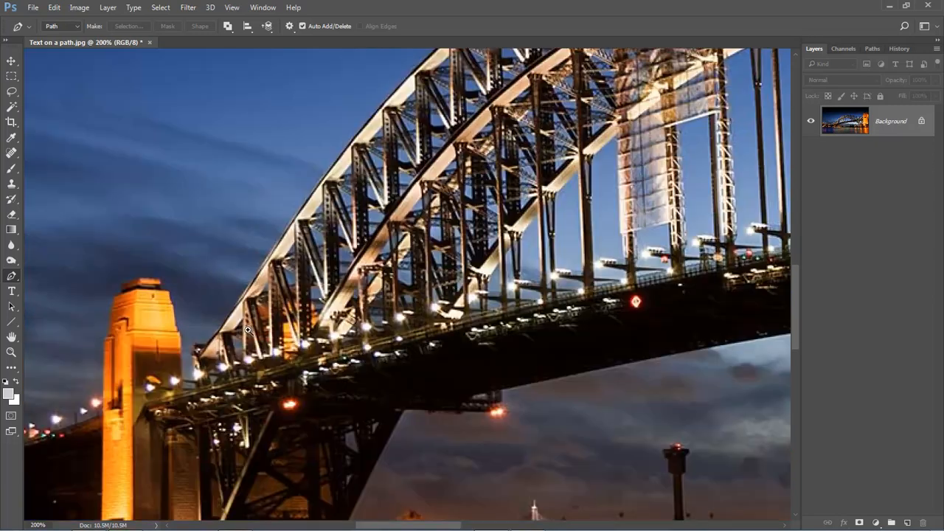
click(240, 334)
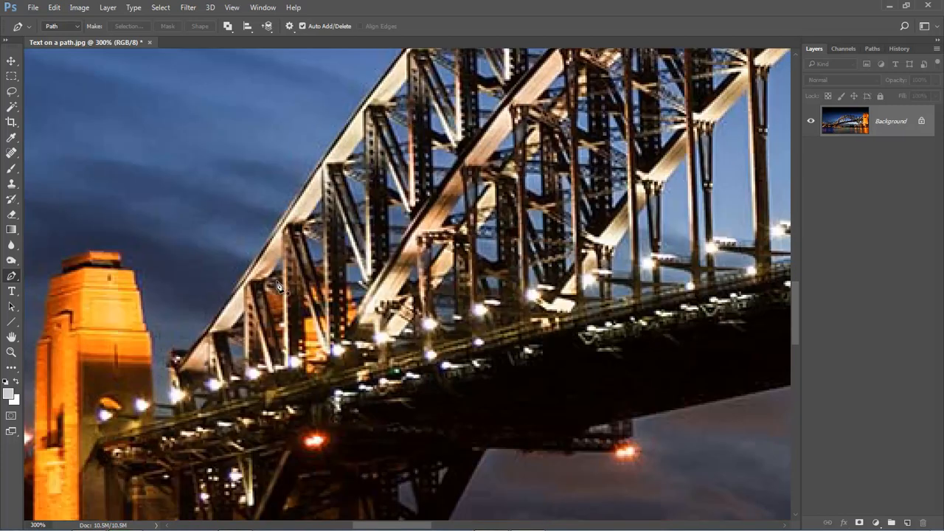
drag(324, 239, 231, 320)
click(96, 428)
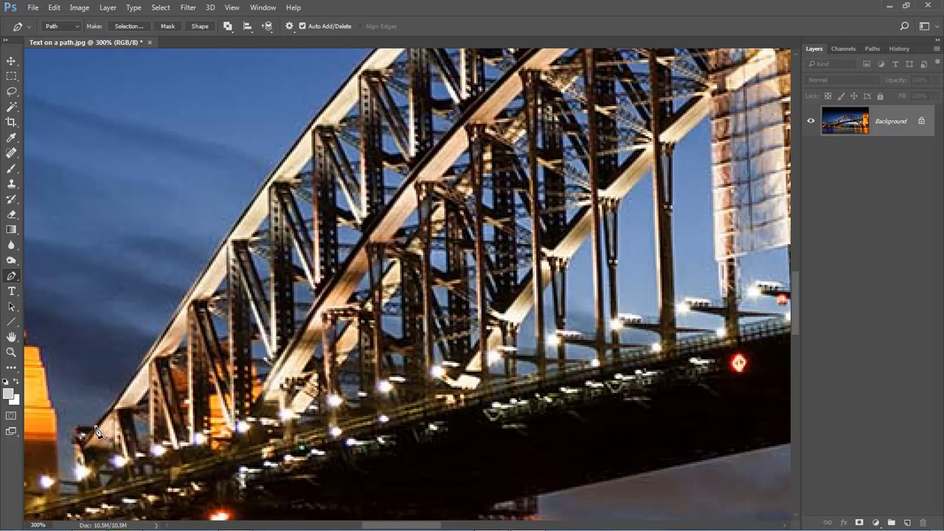
Continue the path with six anchor points up the steep left part of the arch's upper edge
click(129, 383)
click(172, 320)
click(212, 256)
click(259, 186)
click(319, 111)
click(373, 58)
Add five more anchor points along the arch's upper edge, up to just before the first rooftop crane
drag(448, 108, 249, 363)
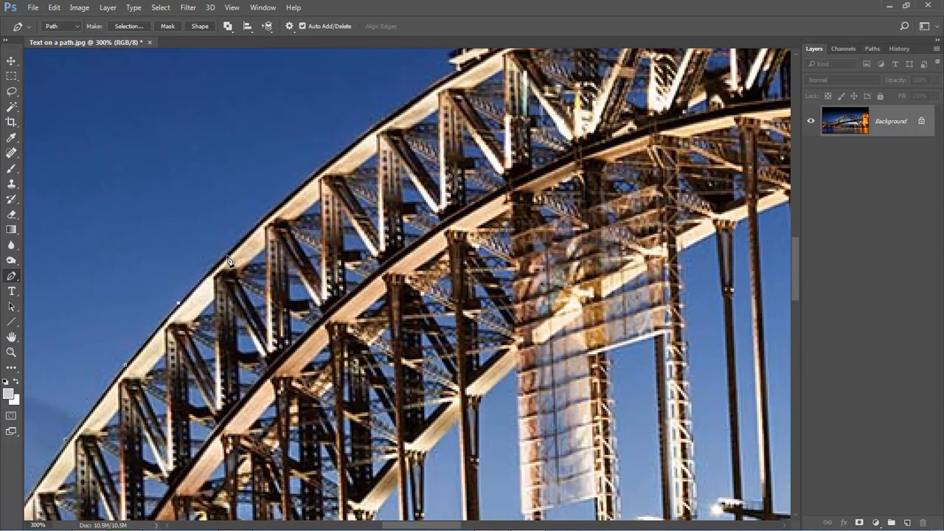
click(229, 257)
click(268, 214)
click(326, 163)
click(384, 119)
click(438, 81)
Trace the path along the arch's upper edge past the cranes and flagpoles to near the crown
drag(515, 127, 289, 328)
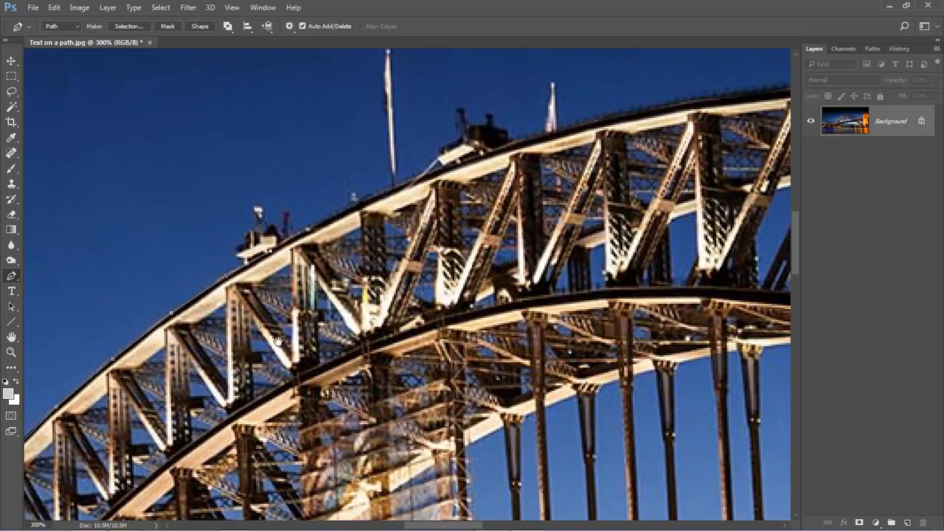
click(303, 256)
click(383, 220)
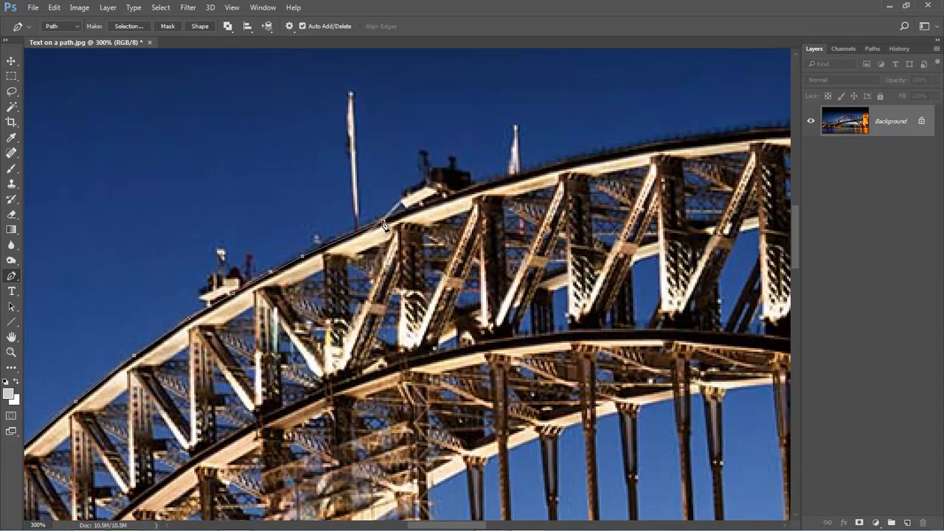
click(443, 196)
click(516, 175)
click(584, 160)
click(668, 141)
click(725, 134)
click(773, 129)
Carry the path over the crown of the arch with five anchor points along its upper edge
drag(788, 142, 254, 146)
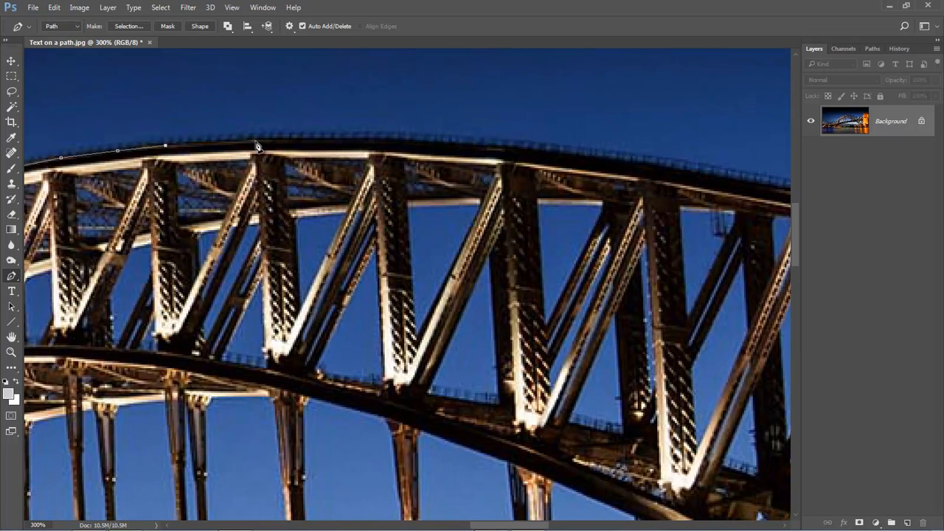
click(254, 140)
click(370, 139)
click(516, 147)
click(664, 166)
click(783, 188)
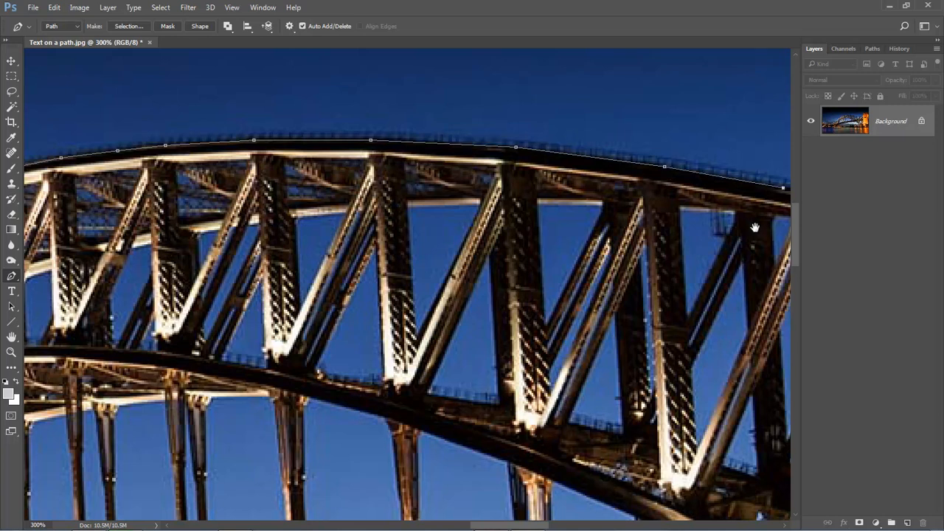
Extend the path down the arch's right side to its end near the stone pylon
drag(753, 228, 250, 183)
click(387, 168)
click(566, 209)
click(731, 243)
drag(724, 310, 204, 186)
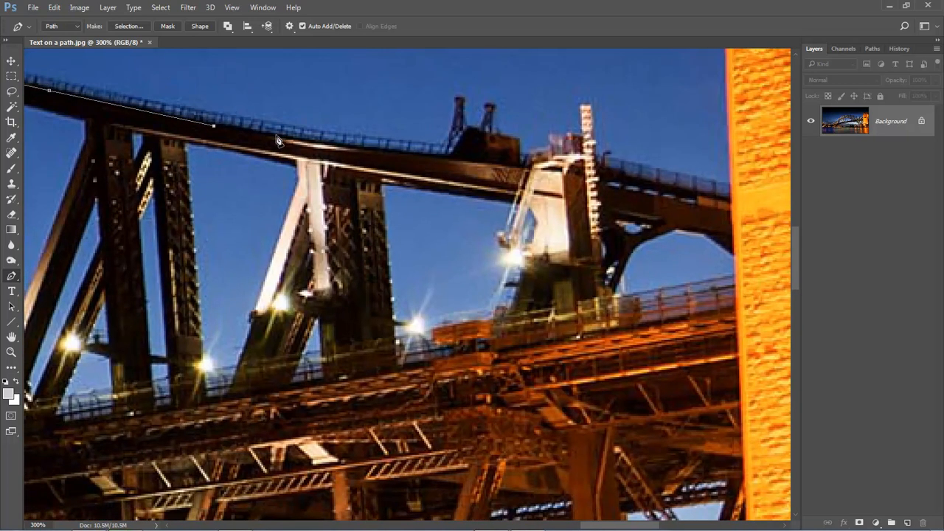
click(426, 158)
click(447, 159)
Complete the path through two corners in the water, below the right pylon and in the image's lower left, back to its start
key(ctrl+0)
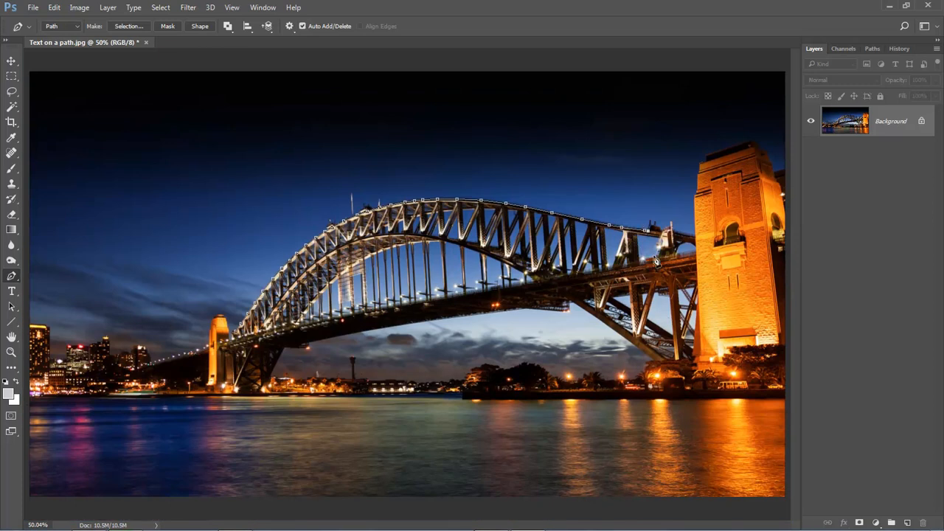
click(739, 467)
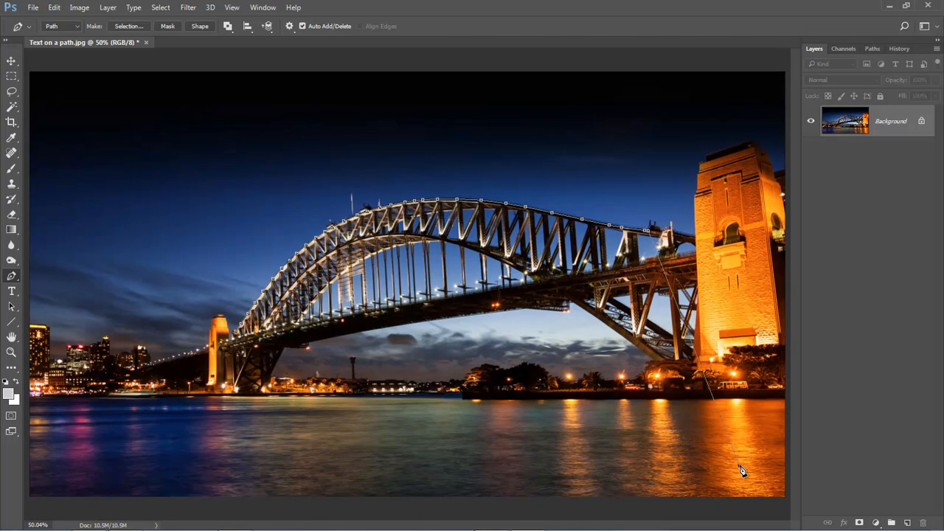
click(127, 475)
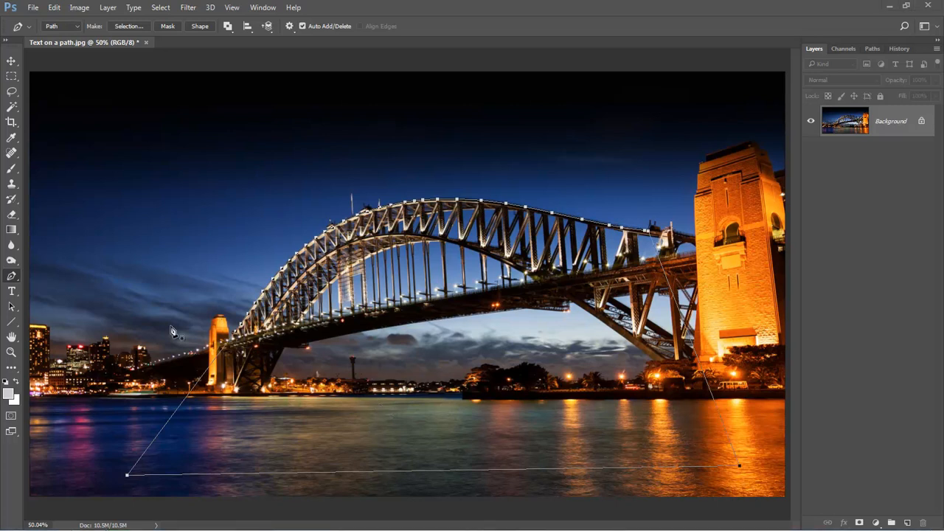
Add the text "SYDNEY HARBOUR BRIDGE" on the path along the top of the arch
click(11, 293)
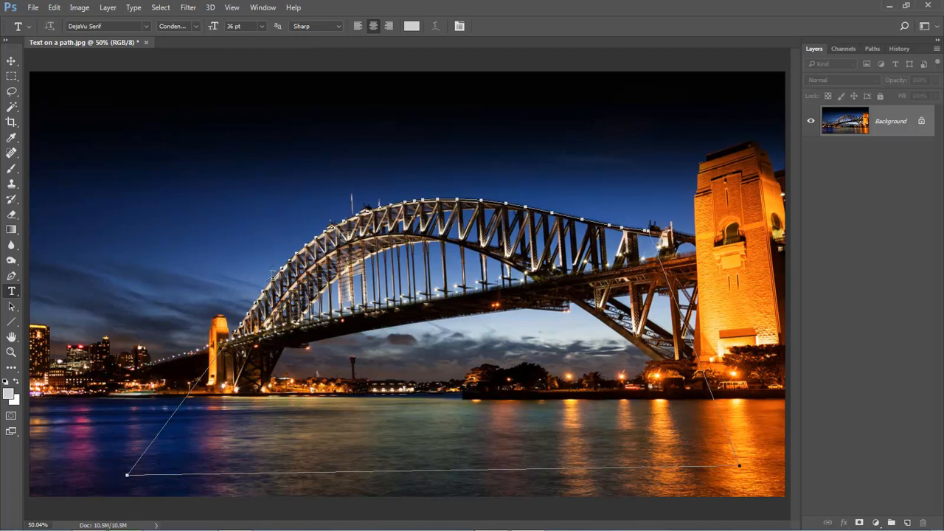
click(271, 278)
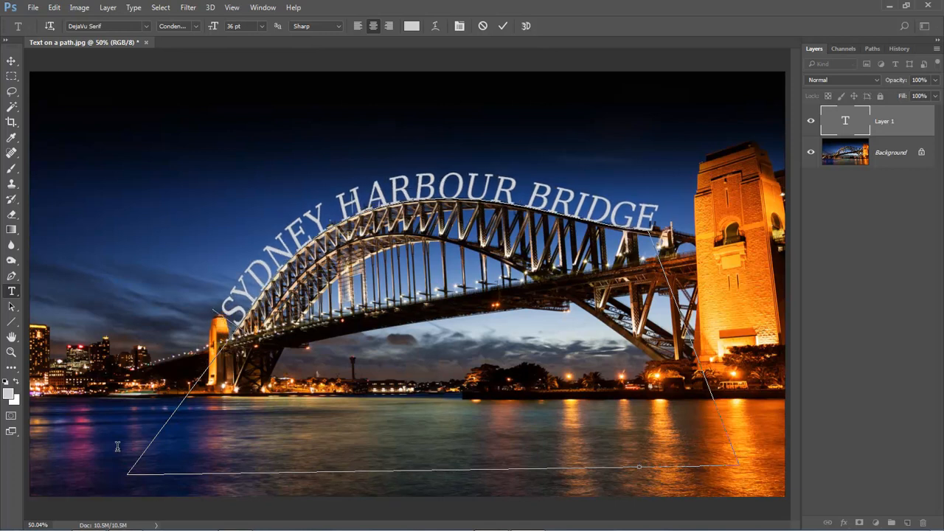
key(BackSpace)
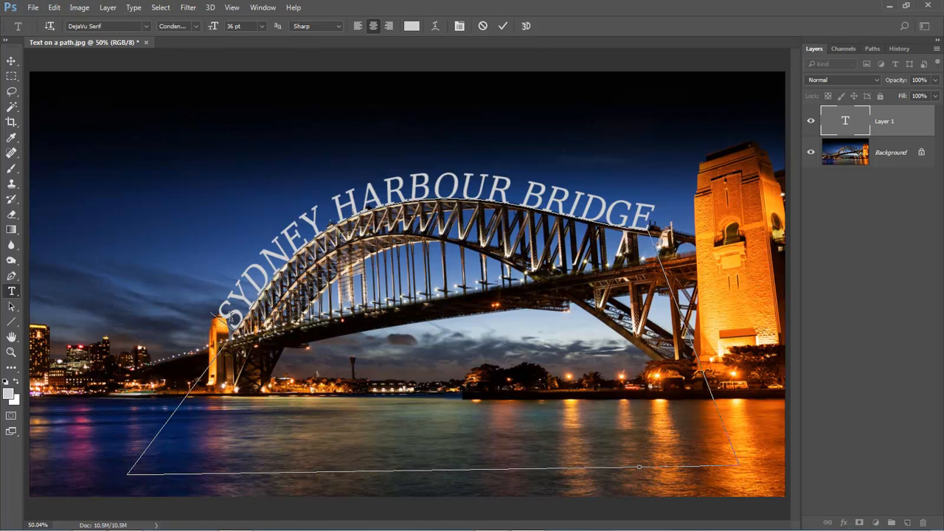
Change the font of the whole curved text to Impact
drag(233, 319, 653, 234)
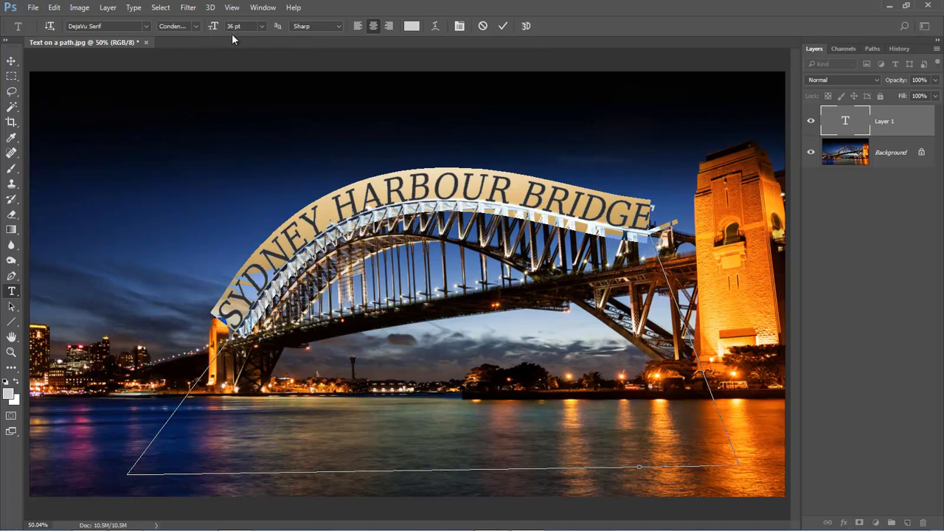
click(146, 27)
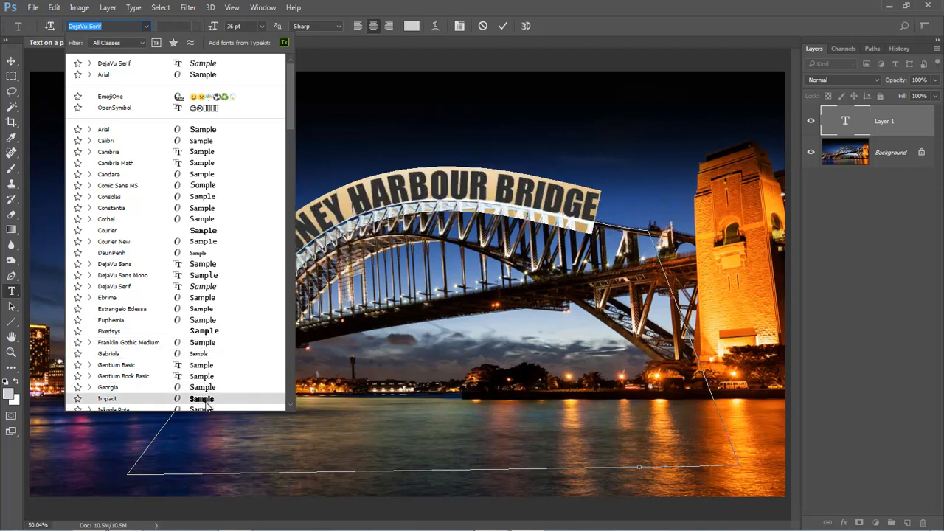
click(110, 399)
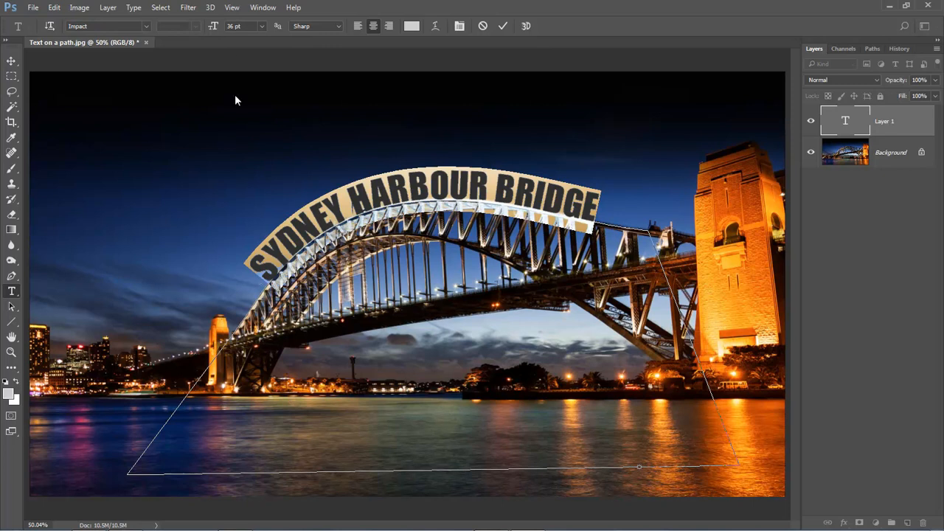
Set the size of the curved text to 42 pt and commit the text edit
click(262, 28)
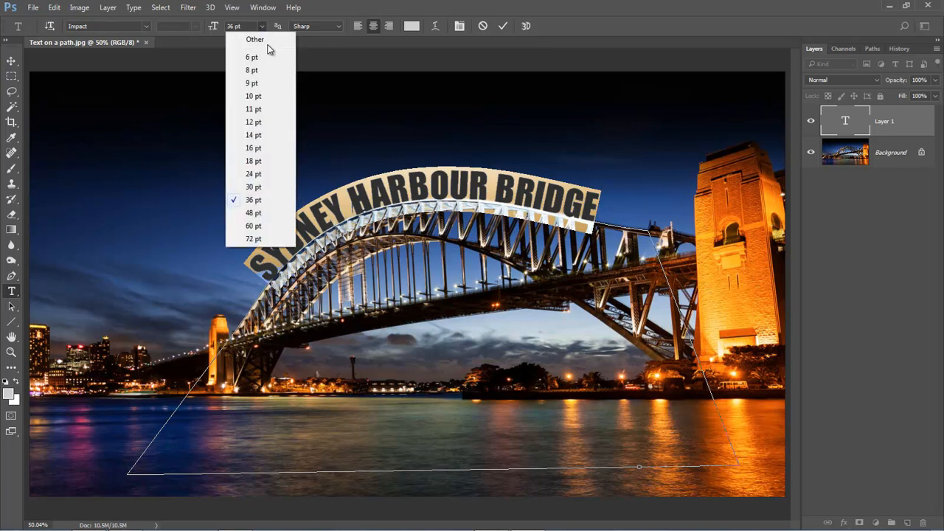
click(270, 217)
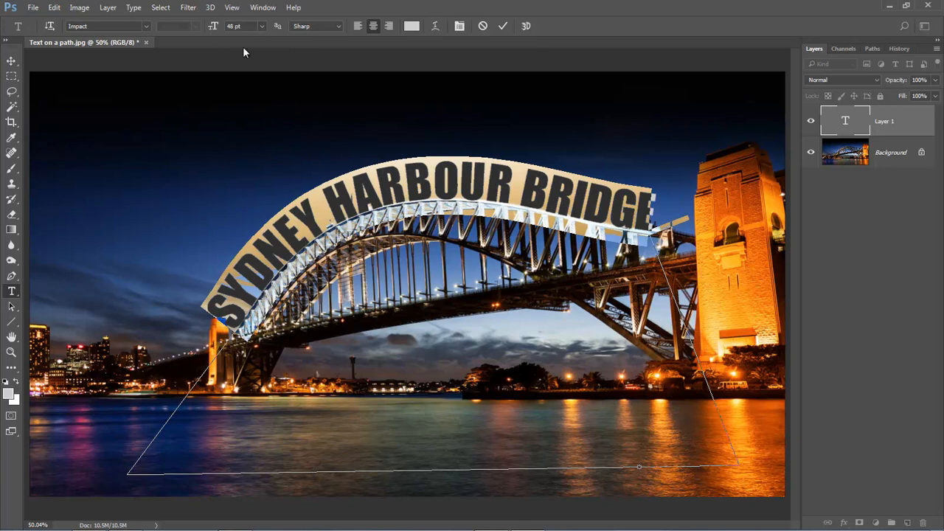
click(213, 27)
text(42)
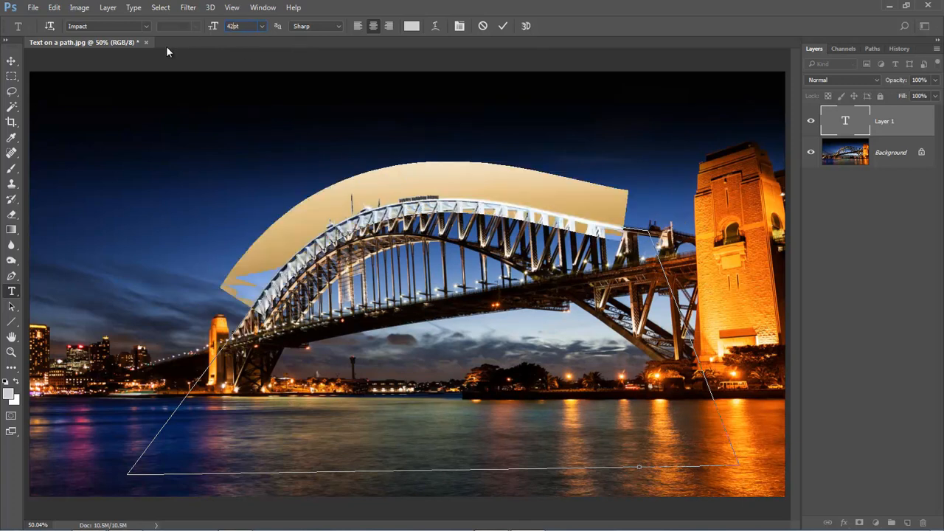
click(503, 27)
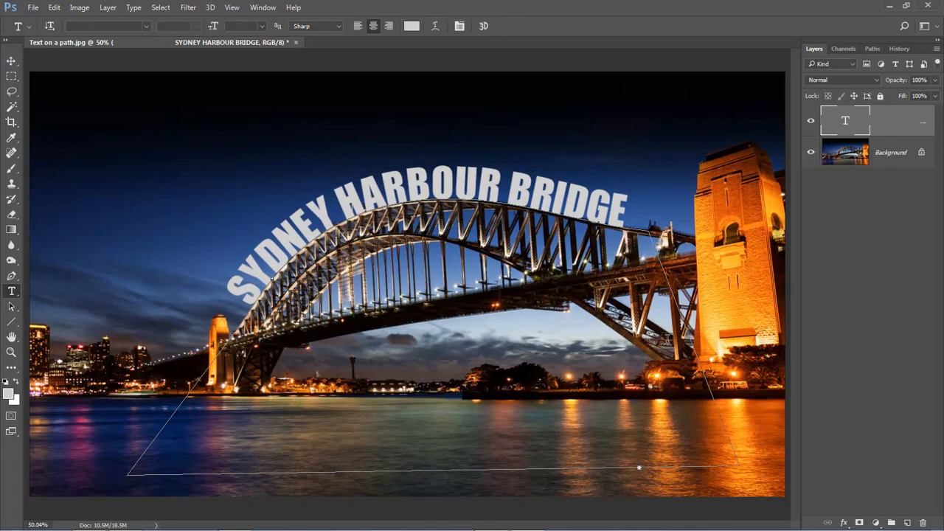
Add a Drop Shadow to the text layer with a distance of 5 px and a slightly larger size
click(848, 154)
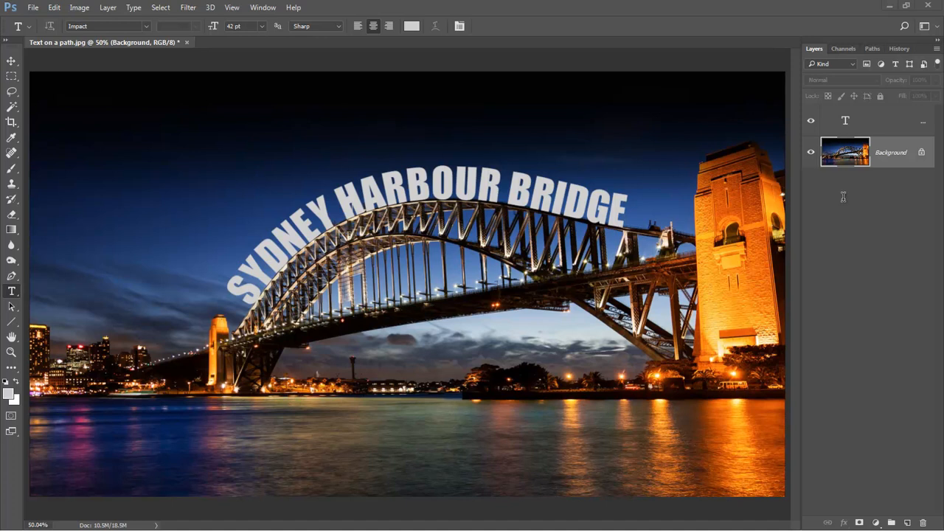
click(843, 123)
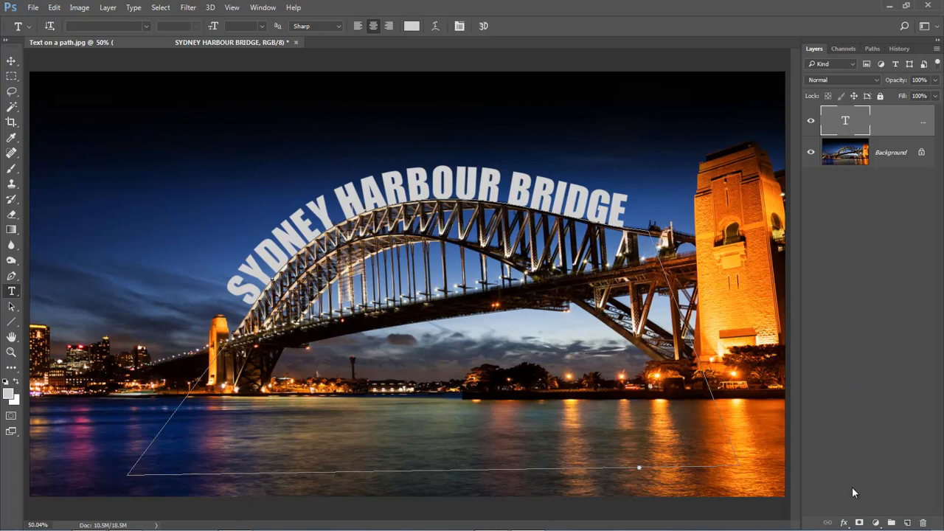
click(845, 521)
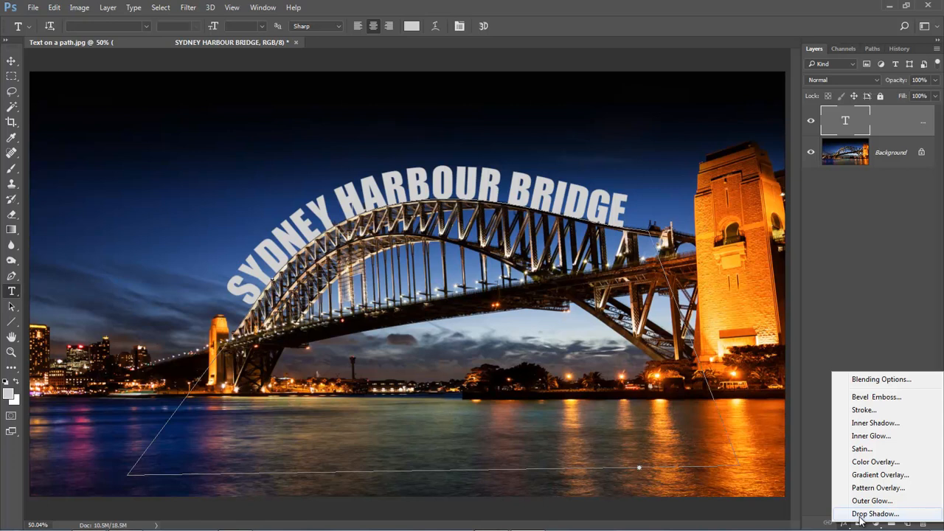
click(860, 520)
drag(574, 84, 647, 58)
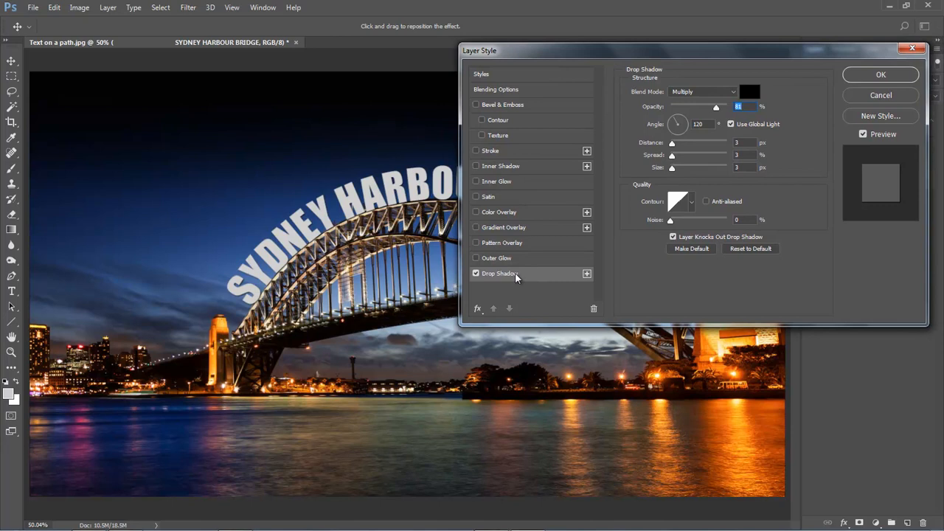
click(672, 145)
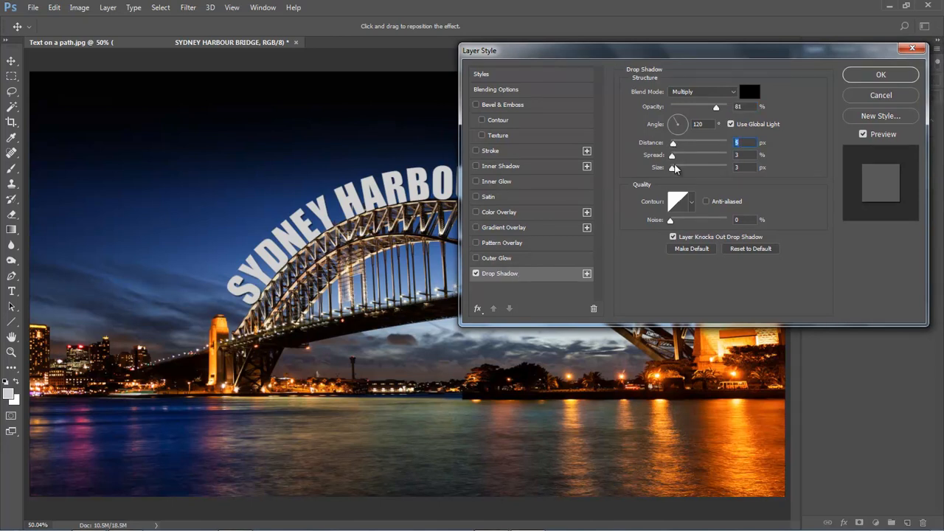
drag(672, 168, 674, 168)
Add a Color Overlay to the text in orange e96f00, sampled from the light reflections on the water
click(500, 212)
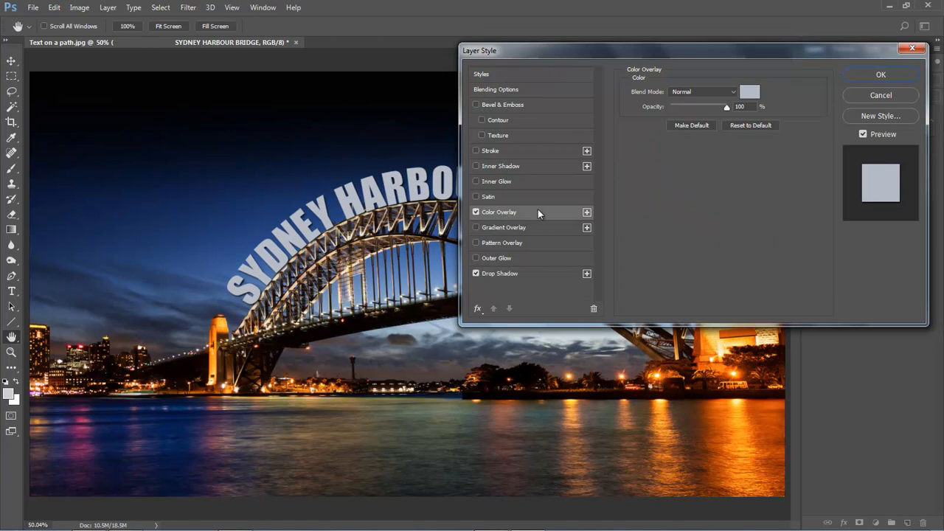
click(750, 93)
drag(521, 133, 239, 9)
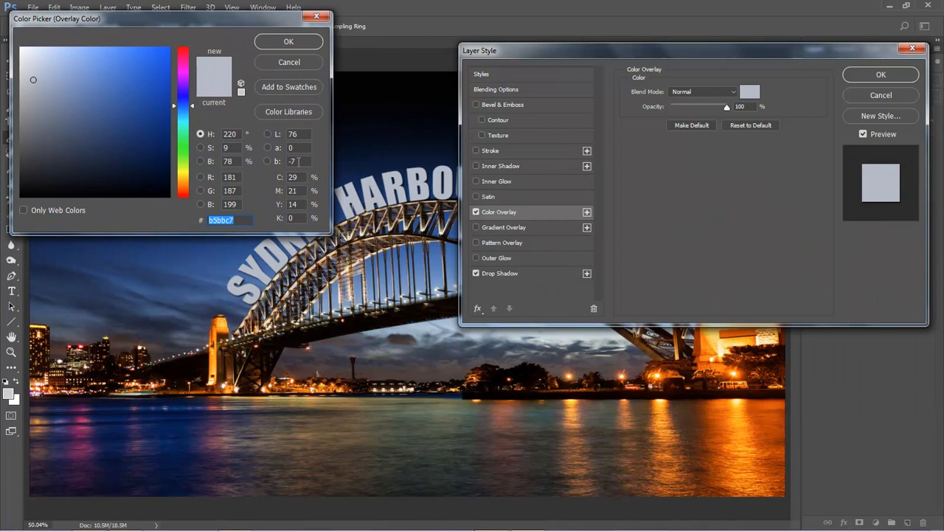
click(736, 345)
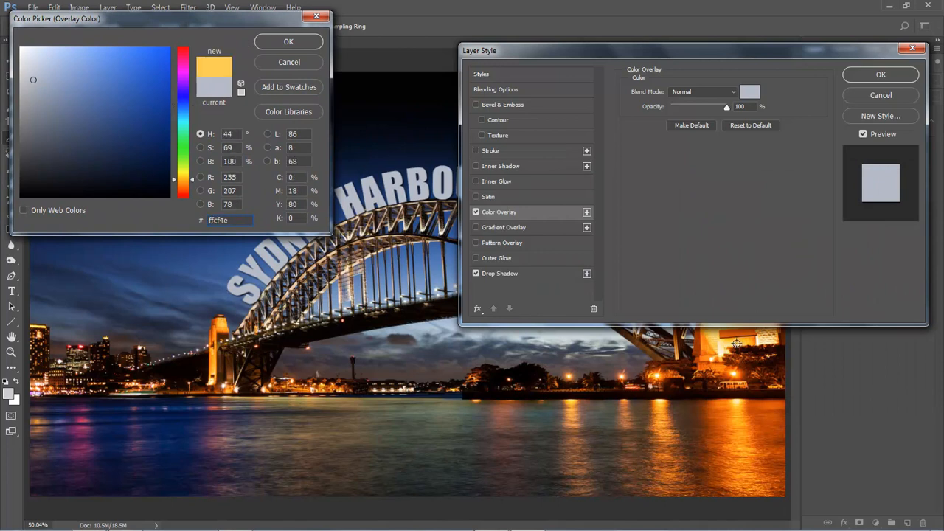
click(721, 410)
click(742, 434)
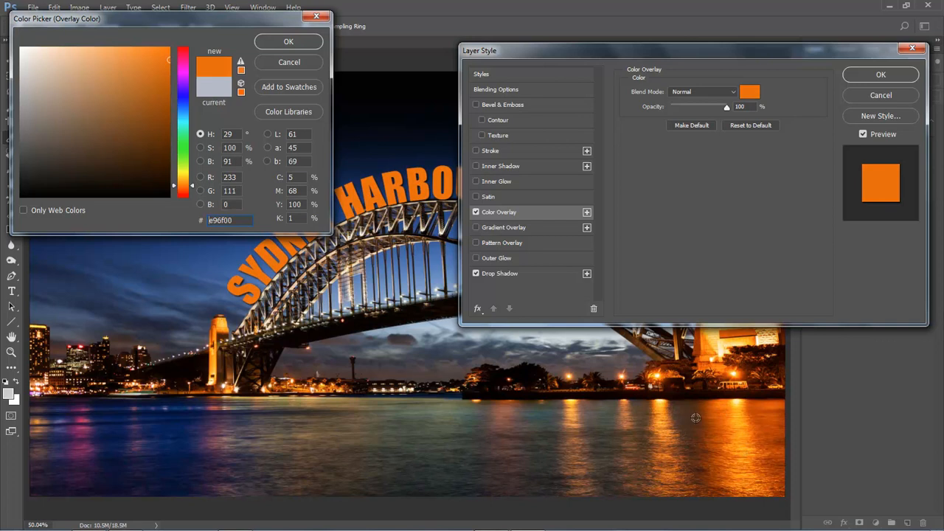
click(288, 42)
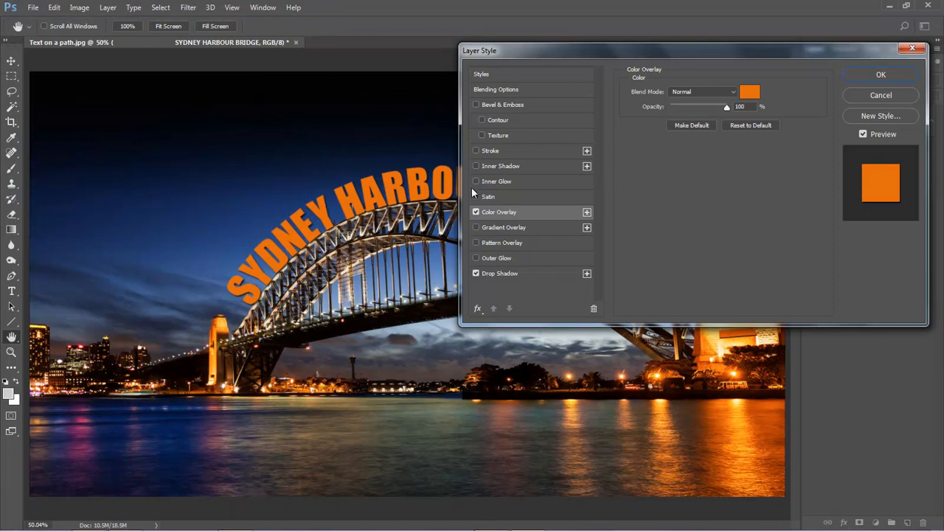
Add a Stroke to the text with a size of 2 px
click(476, 151)
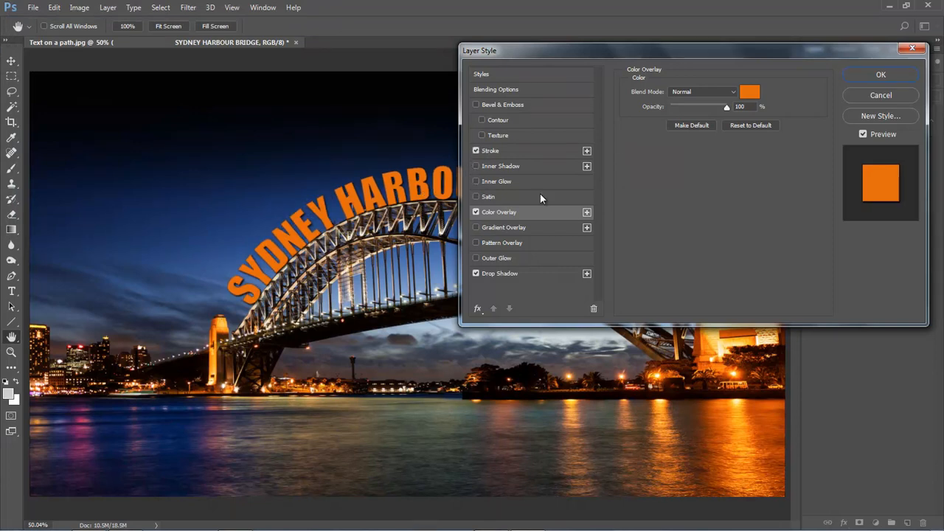
click(518, 149)
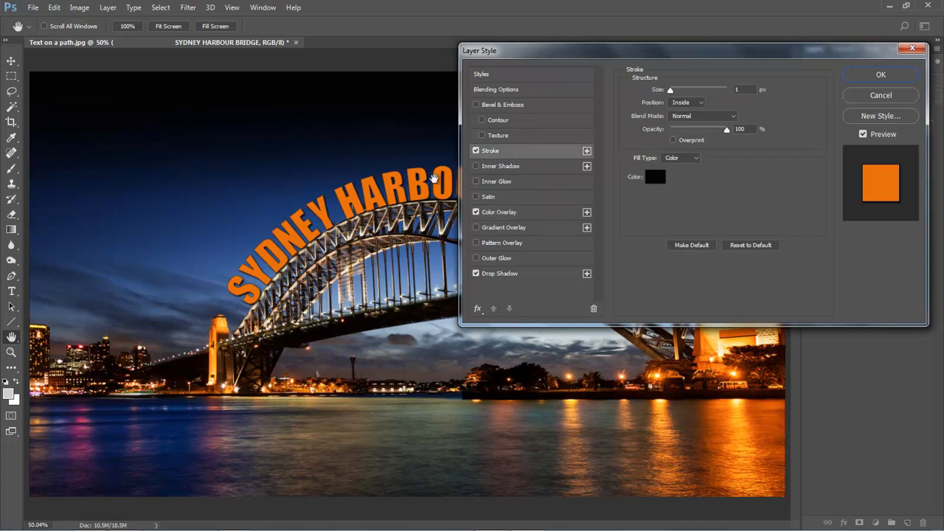
double_click(740, 90)
text(2)
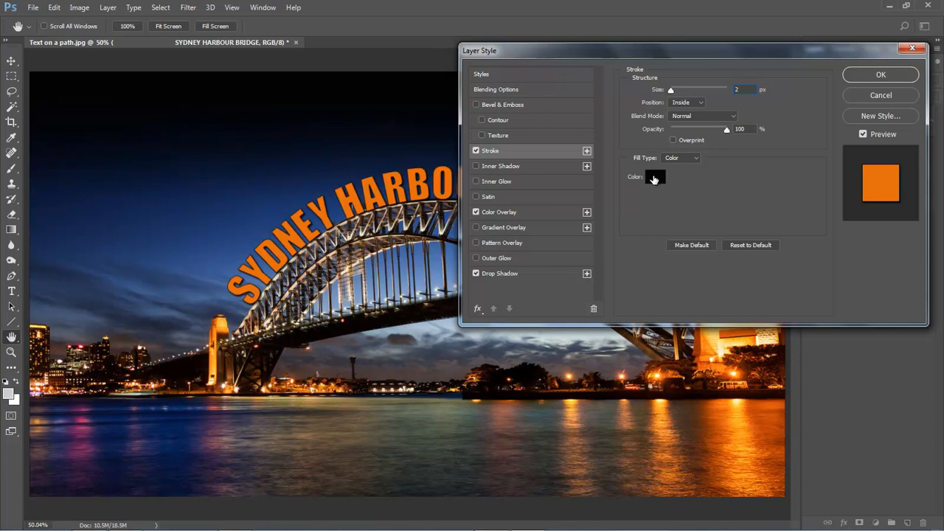
Try white as the stroke colour, set it back to black, and apply the layer style
click(652, 181)
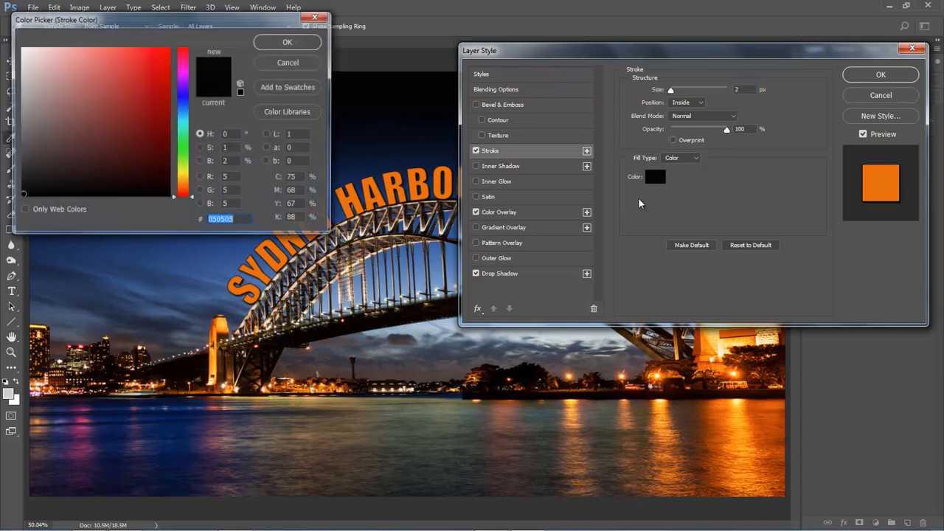
click(21, 50)
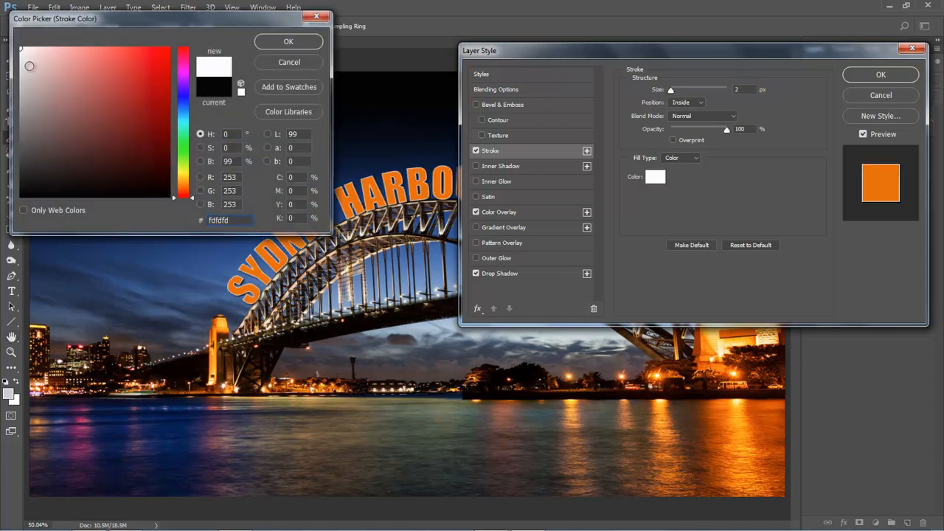
click(22, 195)
click(289, 41)
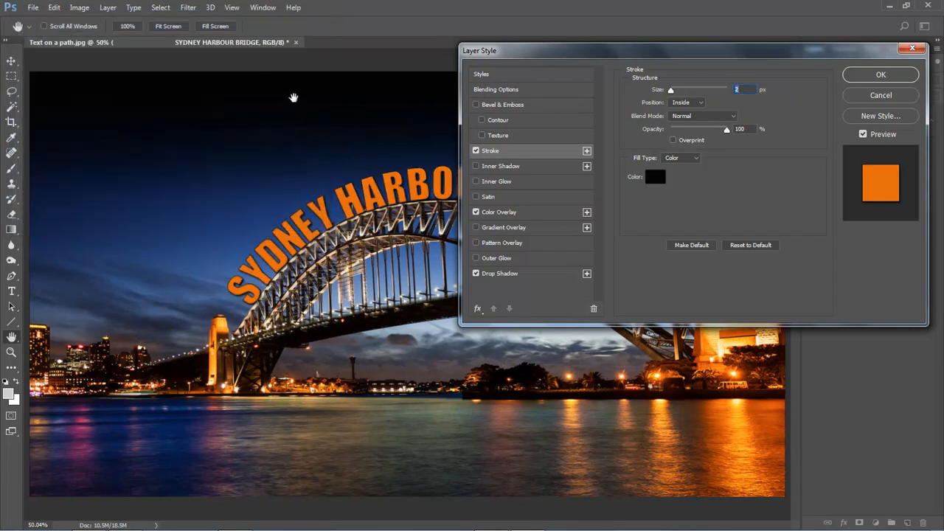
click(880, 77)
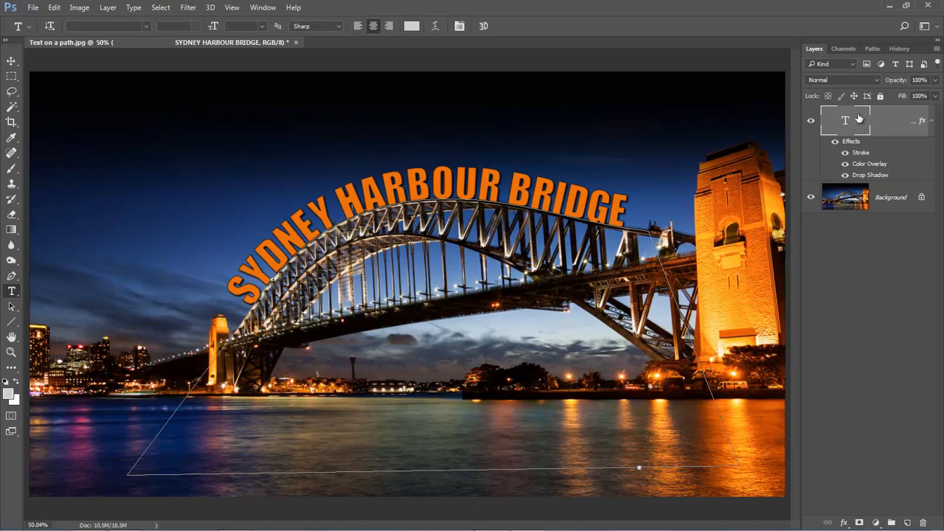
Duplicate the styled text layer and hide the original text layer beneath it
drag(861, 120, 858, 118)
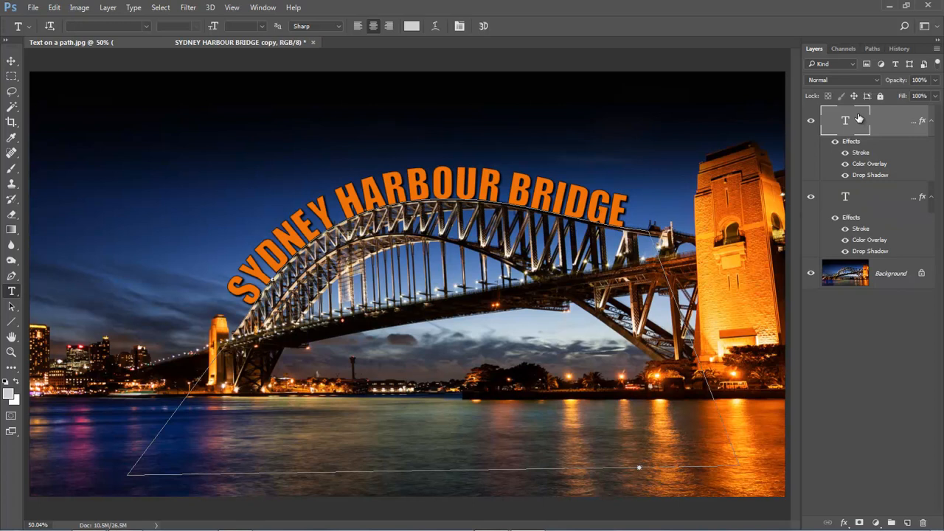
click(811, 197)
Change the text copy's Color Overlay to pale blue aec3d4, sampled from the sky beneath the bridge, and apply it
double_click(866, 165)
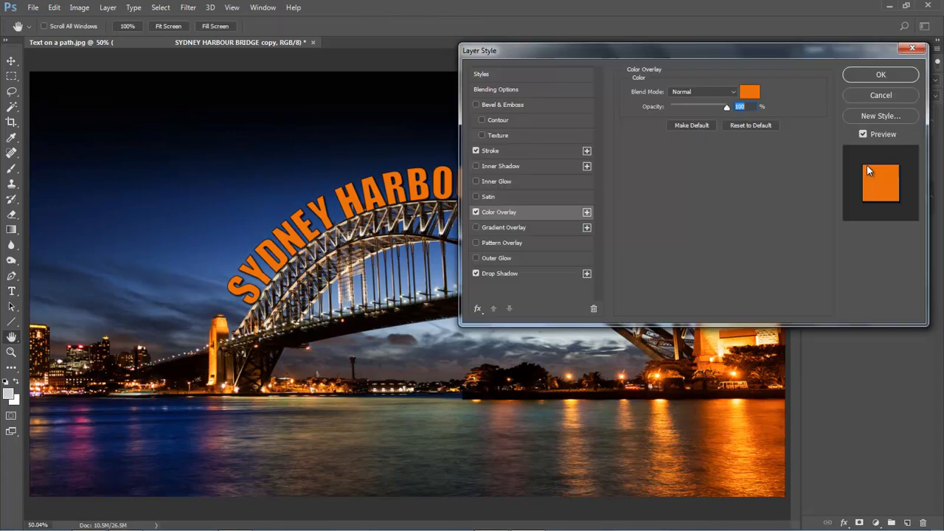
click(749, 95)
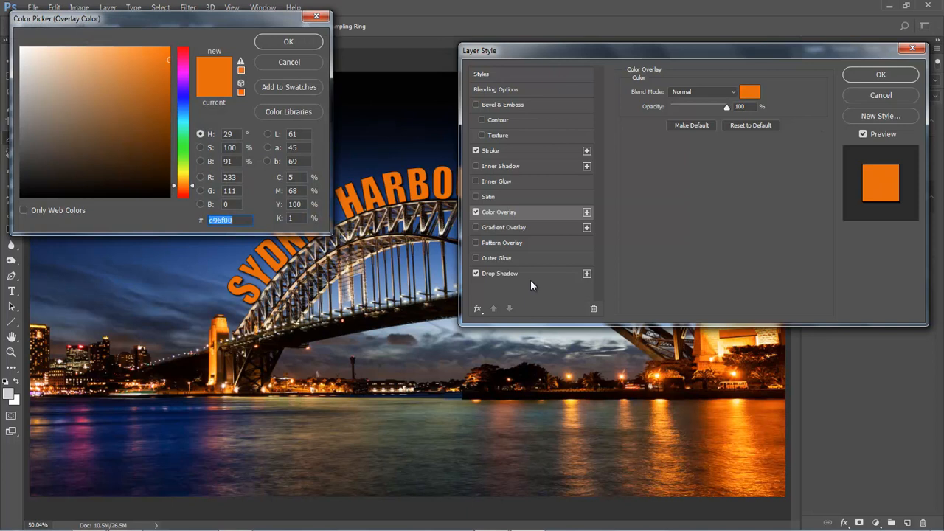
click(419, 288)
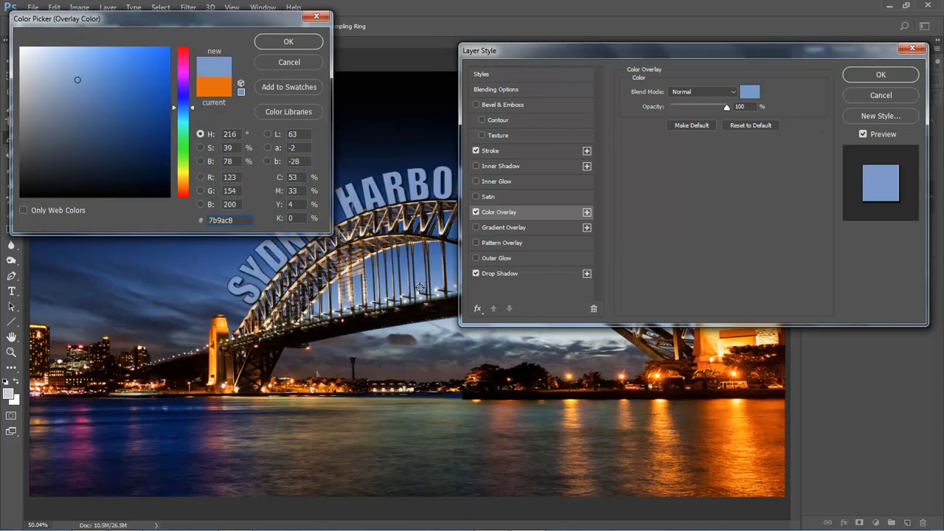
click(426, 330)
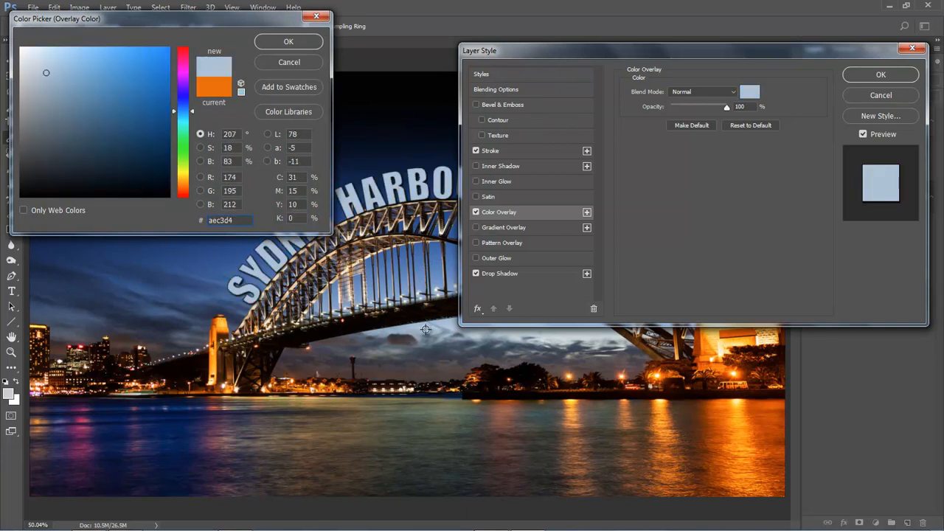
click(277, 42)
click(869, 75)
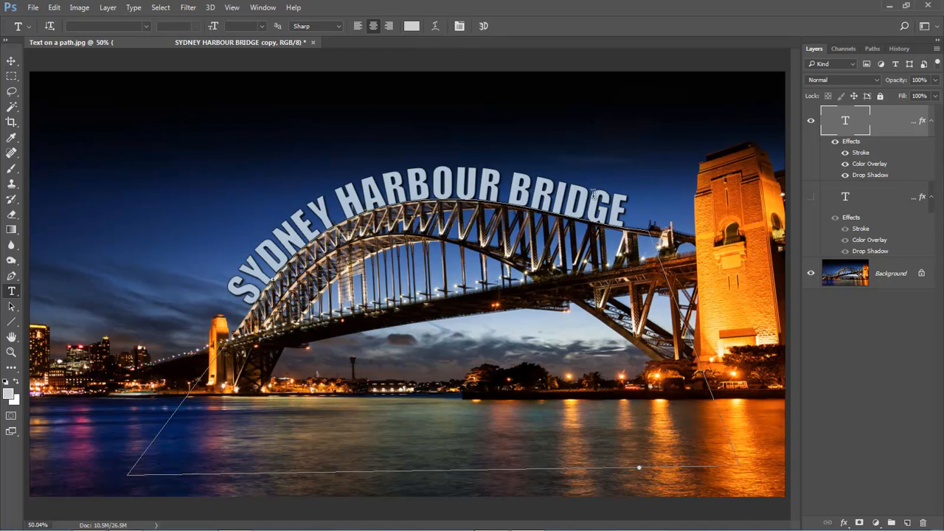
Nudge the text copy slightly up and left away from the arch, and hide the Background layer
click(11, 62)
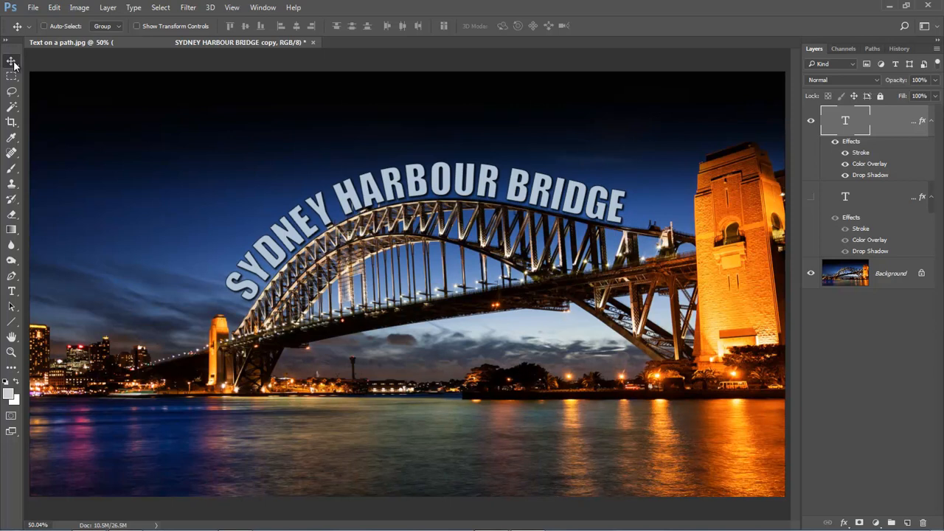
click(812, 278)
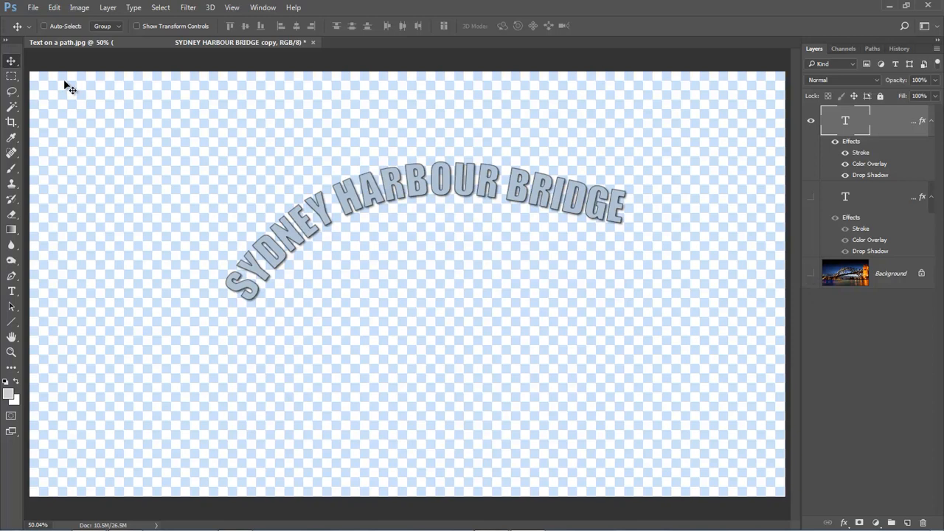
Save the text on transparency as a PNG named "Text on a path" in the Various Topics > Text on a path folder
click(33, 7)
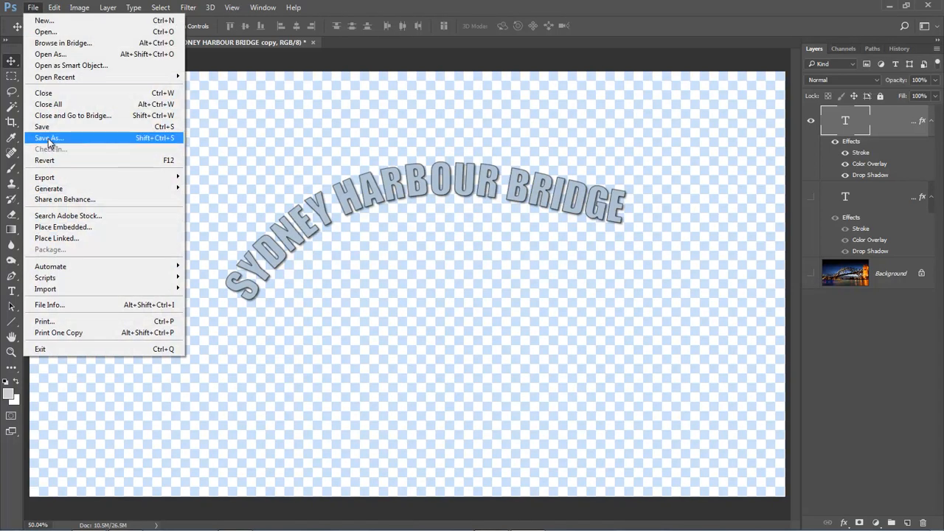
click(44, 135)
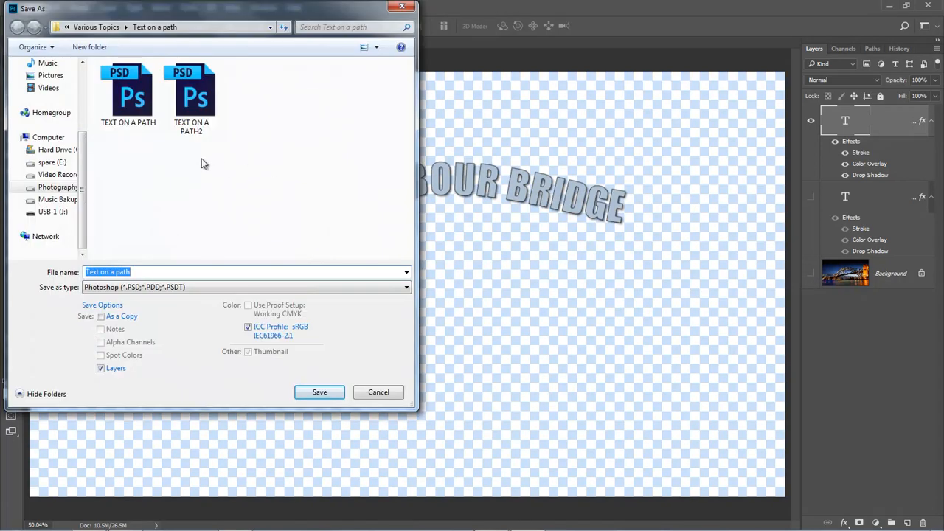
click(62, 190)
double_click(138, 87)
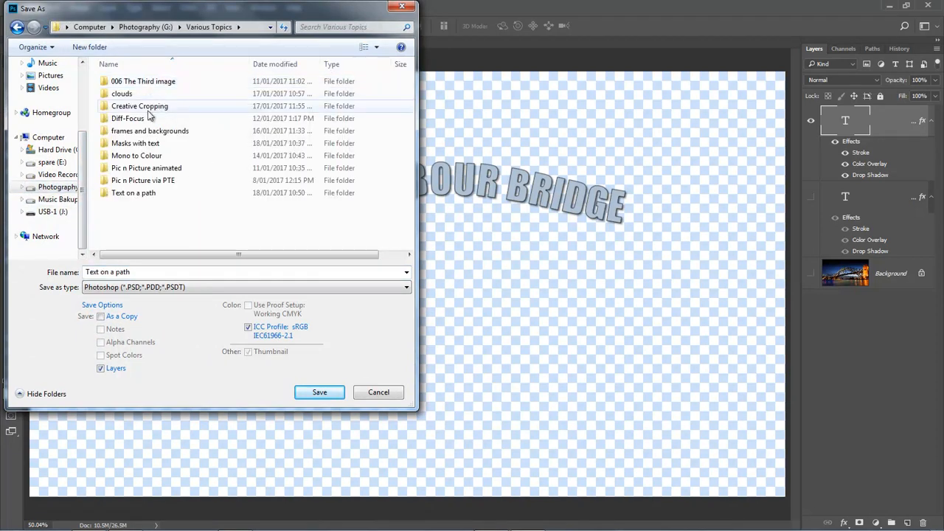
double_click(148, 193)
click(403, 290)
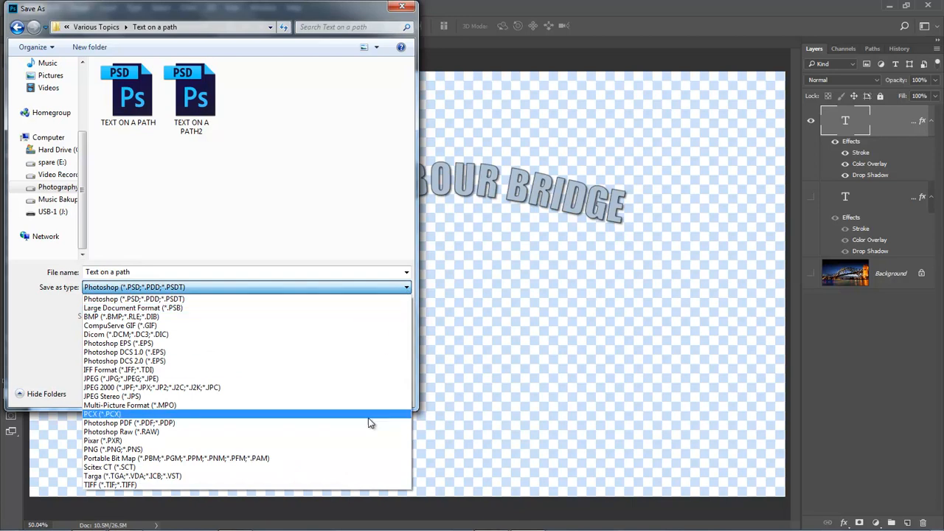
click(365, 450)
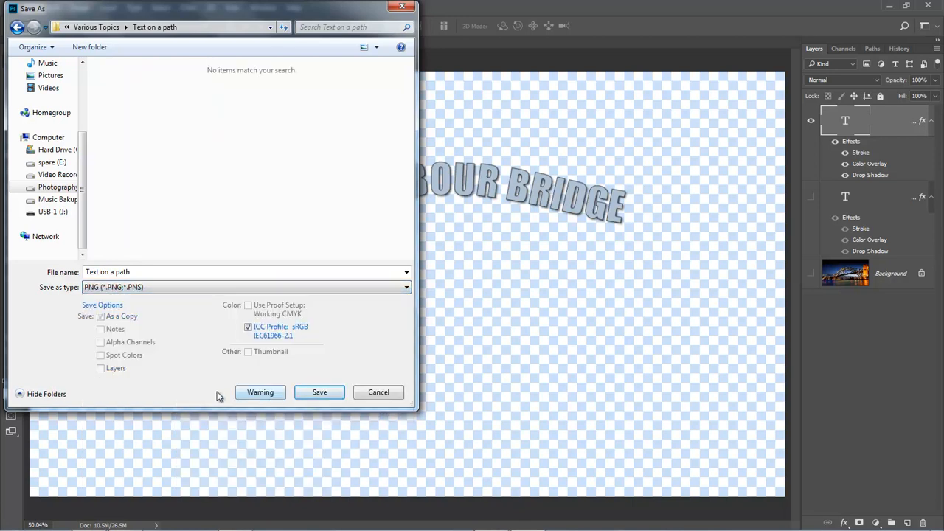
click(317, 392)
click(498, 171)
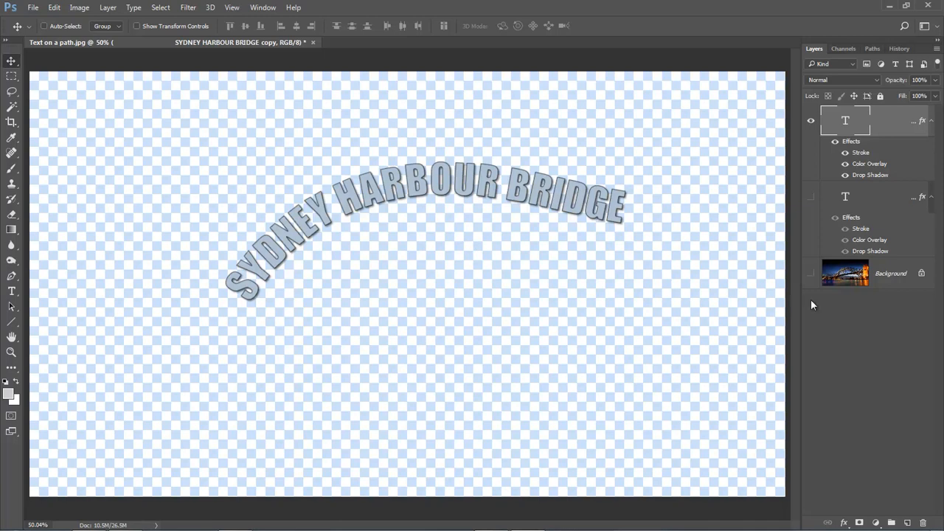
Show the Background layer again and save the combined image as a JPEG named "Text on a path 2"
click(811, 273)
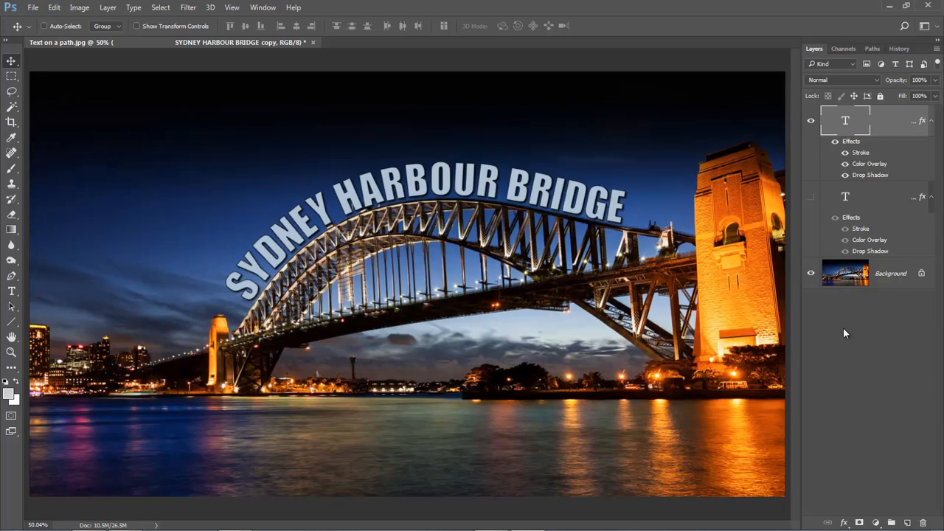
click(33, 7)
click(44, 138)
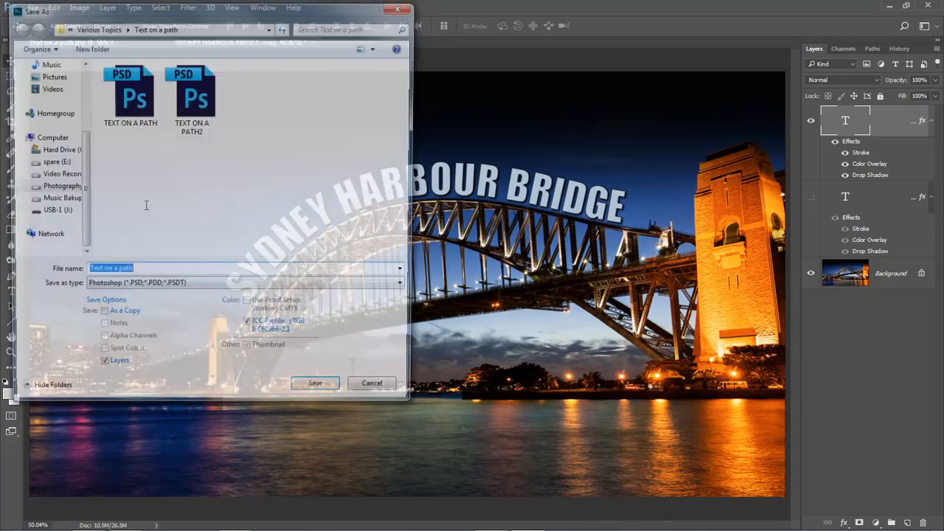
click(149, 271)
text(2)
click(402, 288)
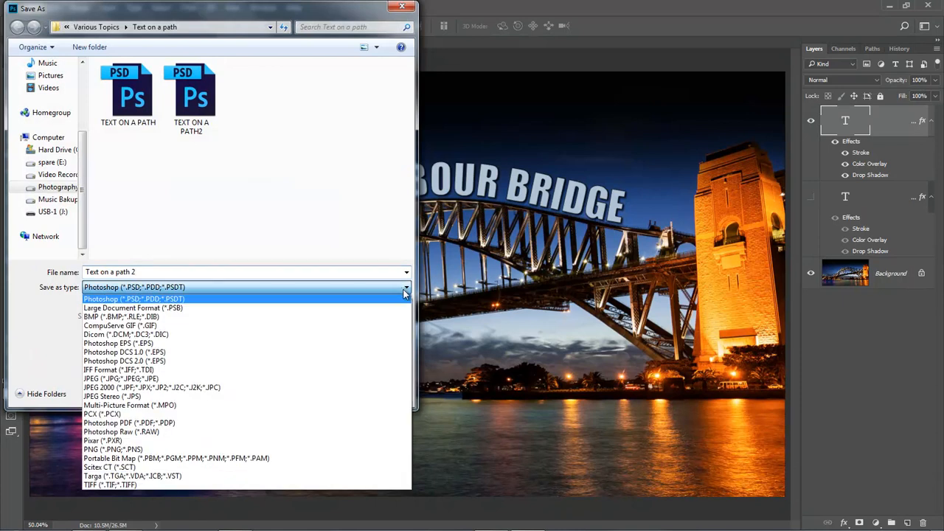
click(375, 378)
click(319, 393)
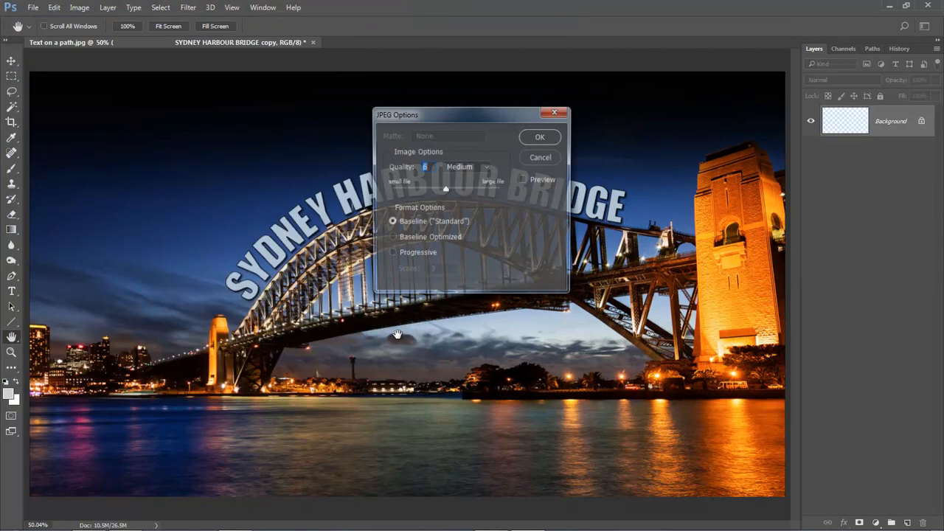
click(539, 137)
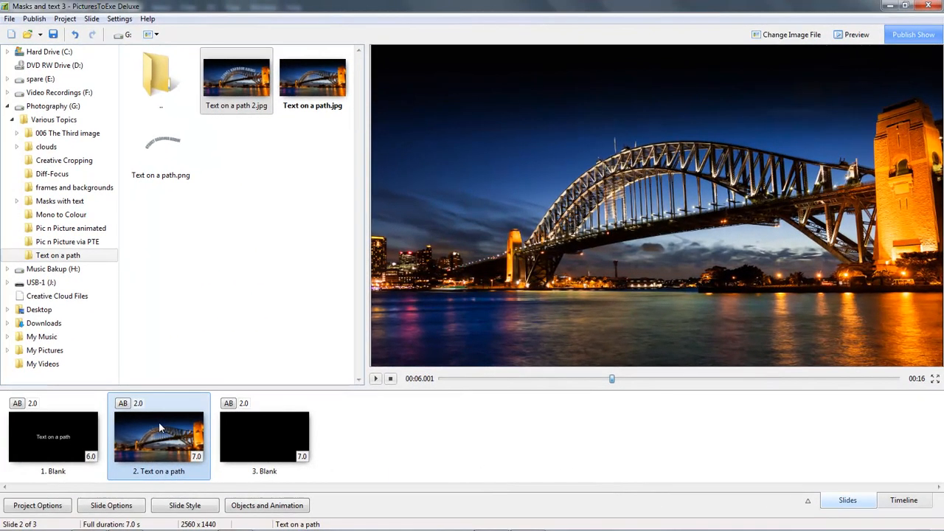
In PicturesToExe, preview the exported PNG and insert "Text on a path 2.jpg" as a slide after slide 2
click(160, 141)
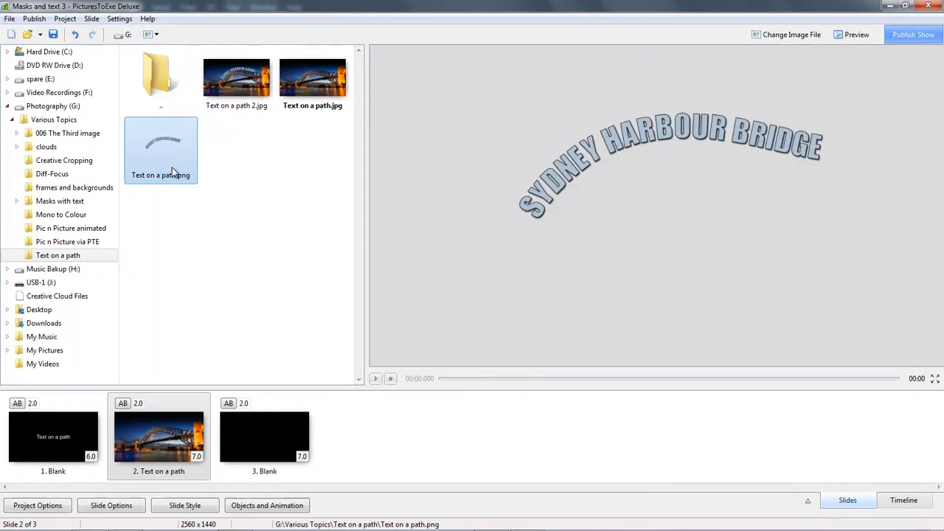
click(236, 83)
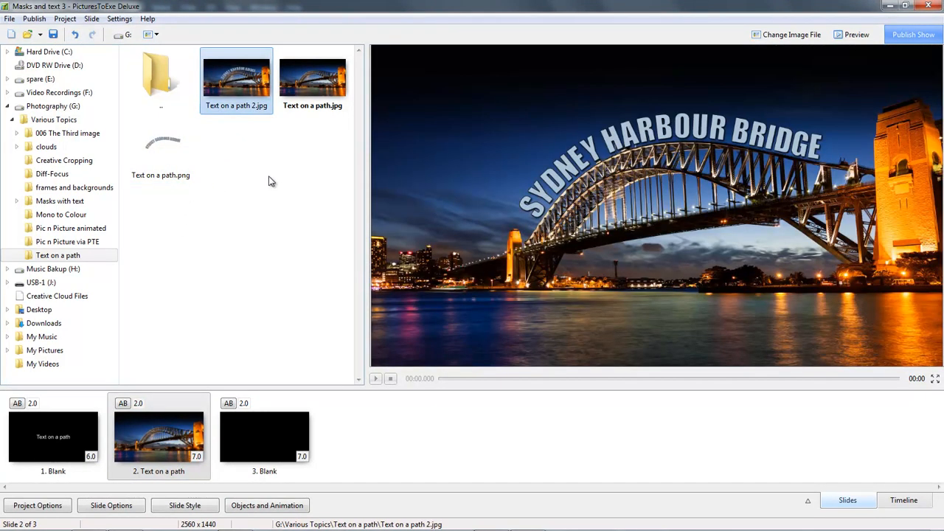
drag(236, 83, 225, 440)
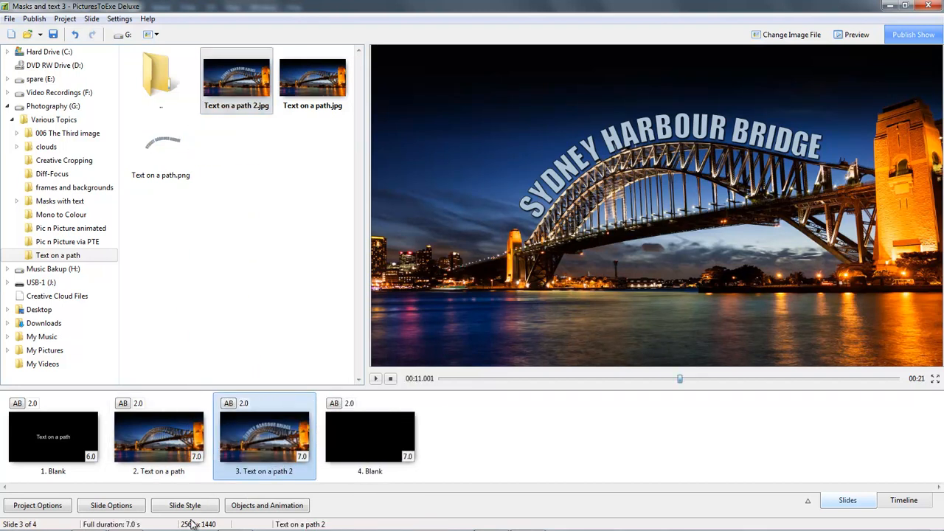
Give slide 3 a Page transition running in the rightward direction
click(157, 441)
click(259, 439)
click(229, 404)
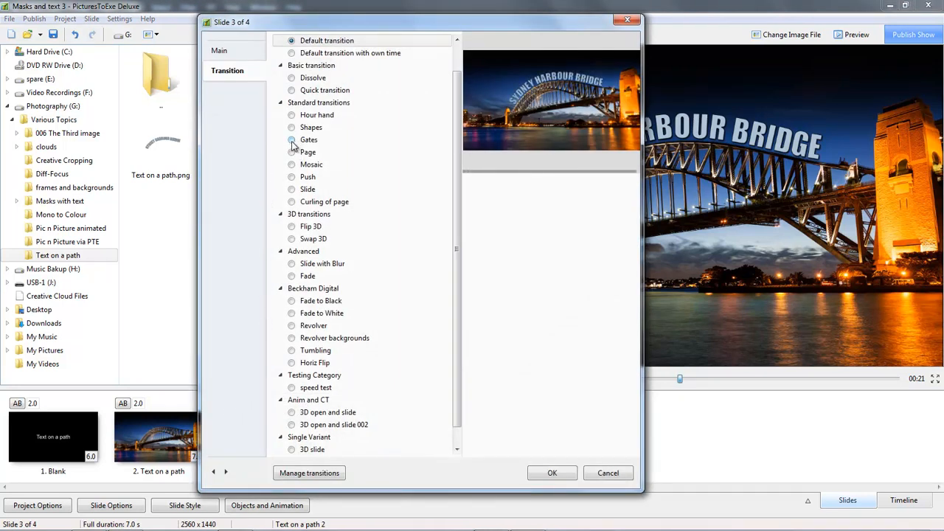
click(292, 153)
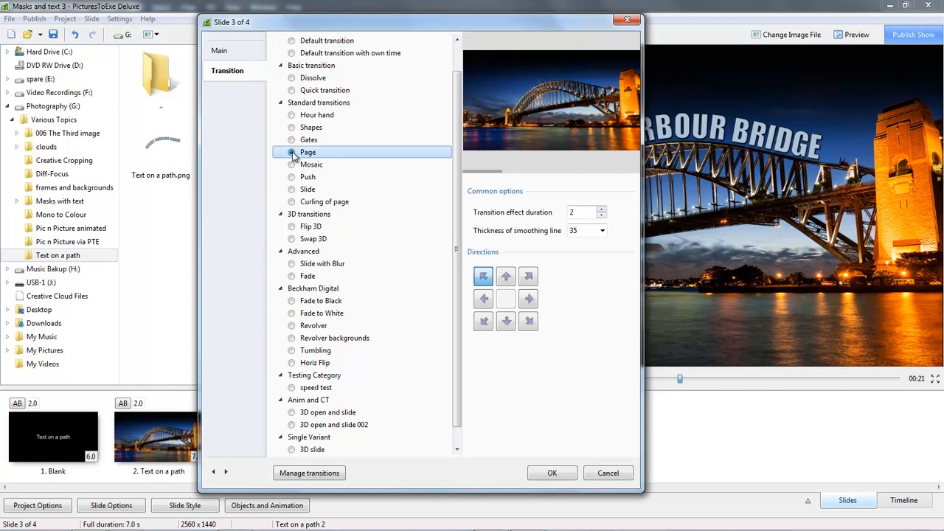
click(529, 300)
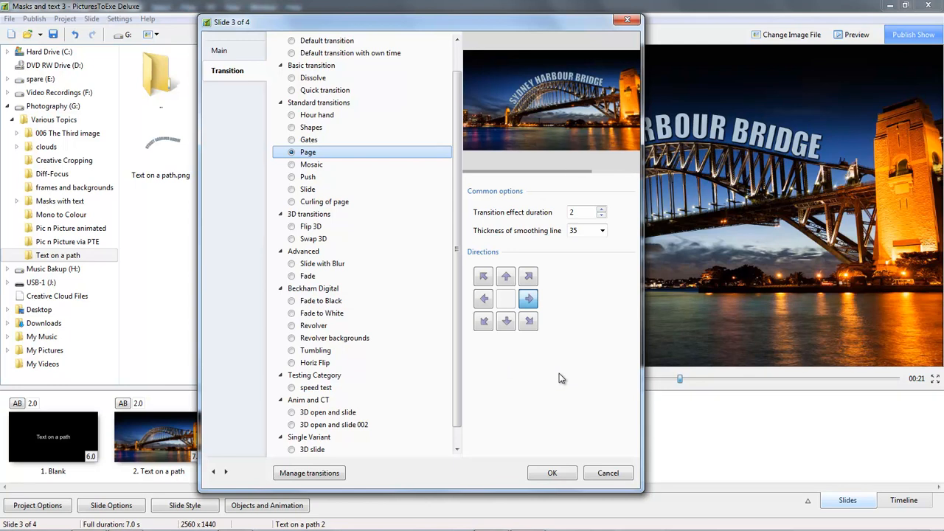
Set slide 3's transition duration to 5 seconds and its smoothing line thickness to 7.1, then apply the settings
double_click(572, 212)
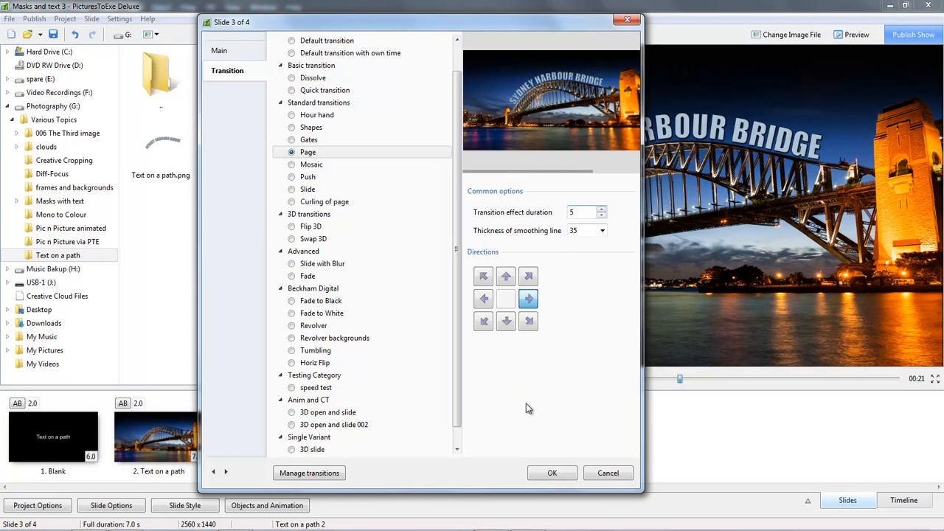
click(604, 233)
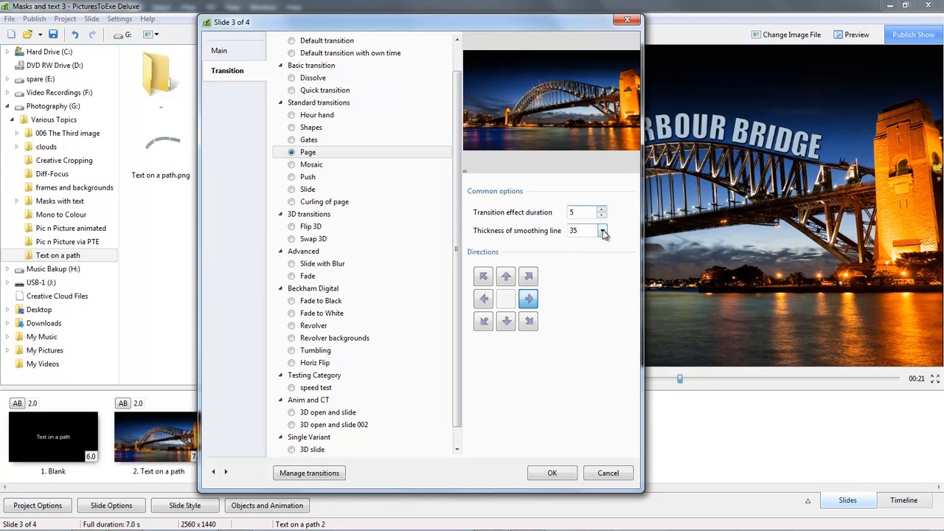
drag(553, 250, 539, 246)
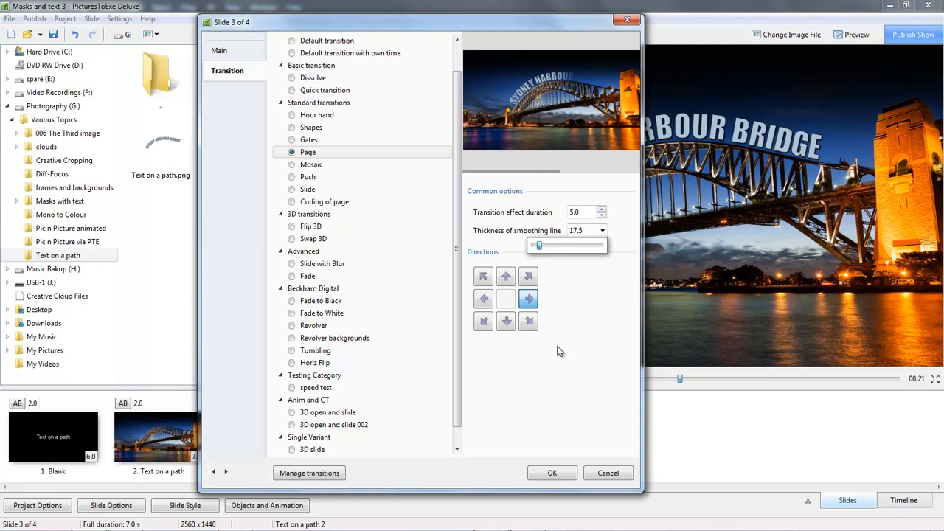
drag(540, 247, 536, 248)
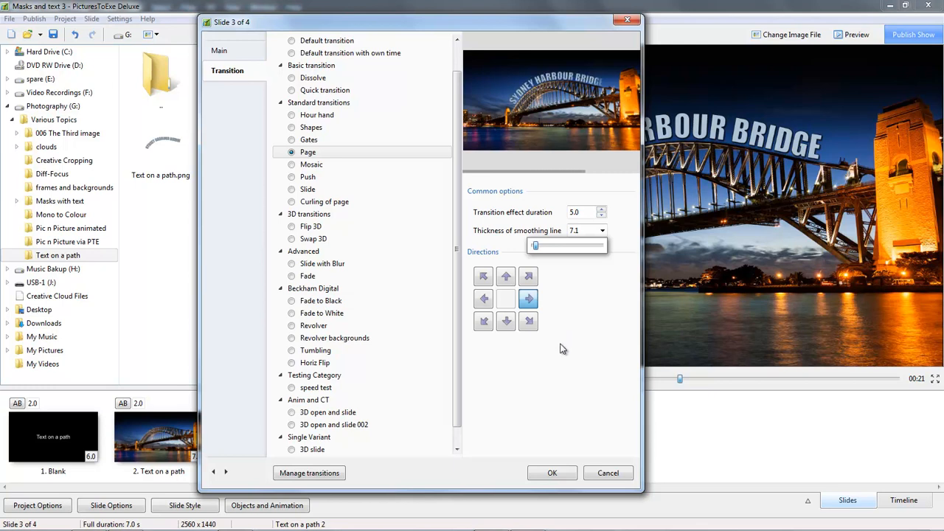
click(545, 473)
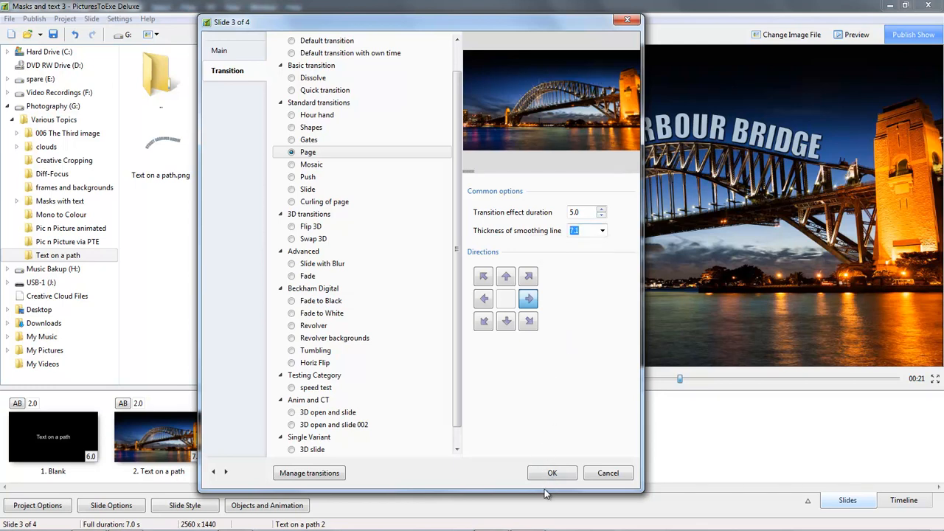
click(552, 473)
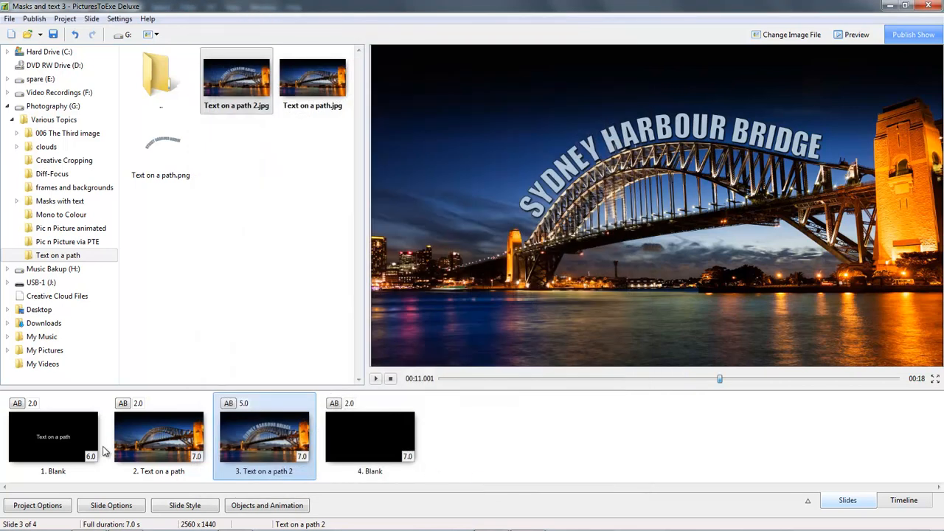
Preview the transition from slide 2 into slide 3, stopping playback once slide 4 begins
click(151, 452)
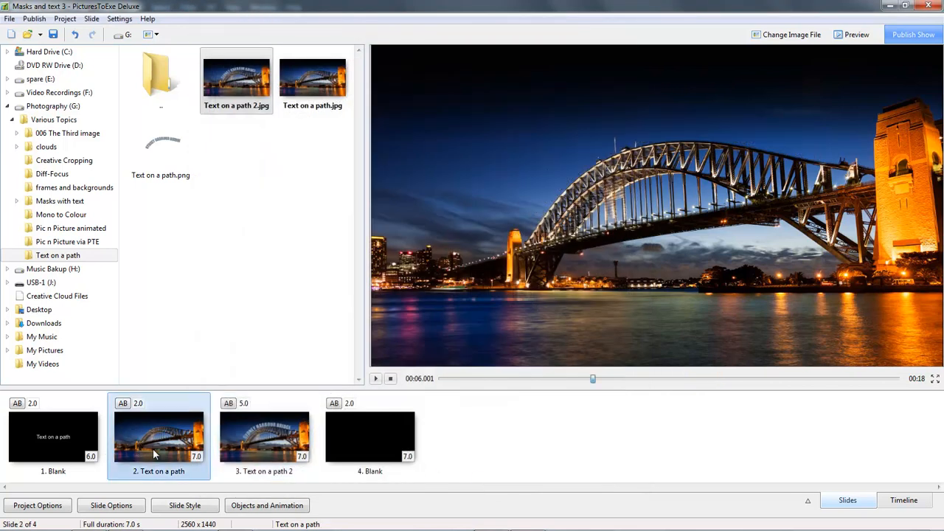
click(375, 379)
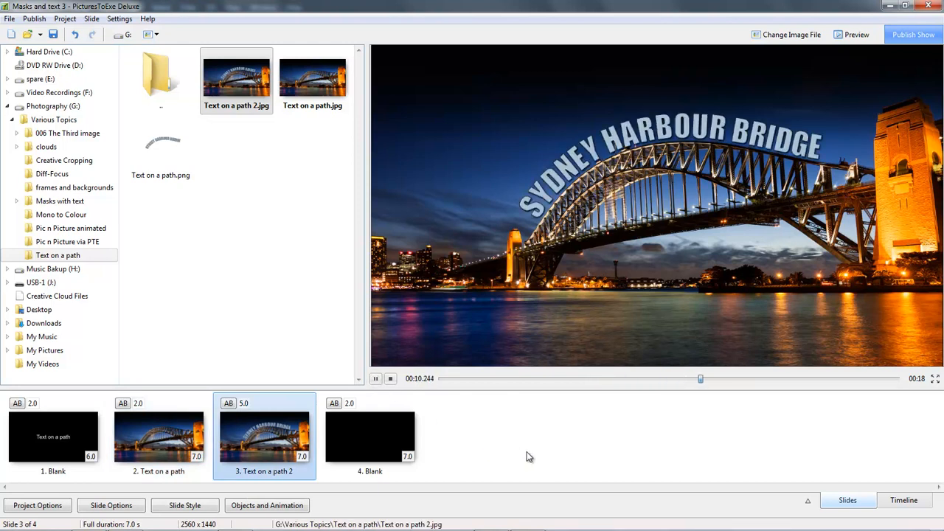
key(space)
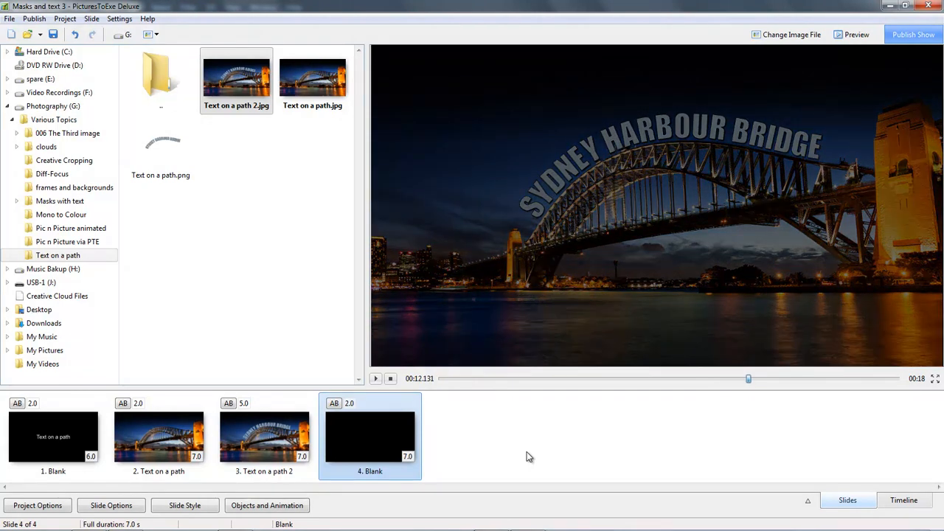
Set slide 3's Page transition smoothing thickness to 36.6 and its transition duration to 8 seconds
key(Left)
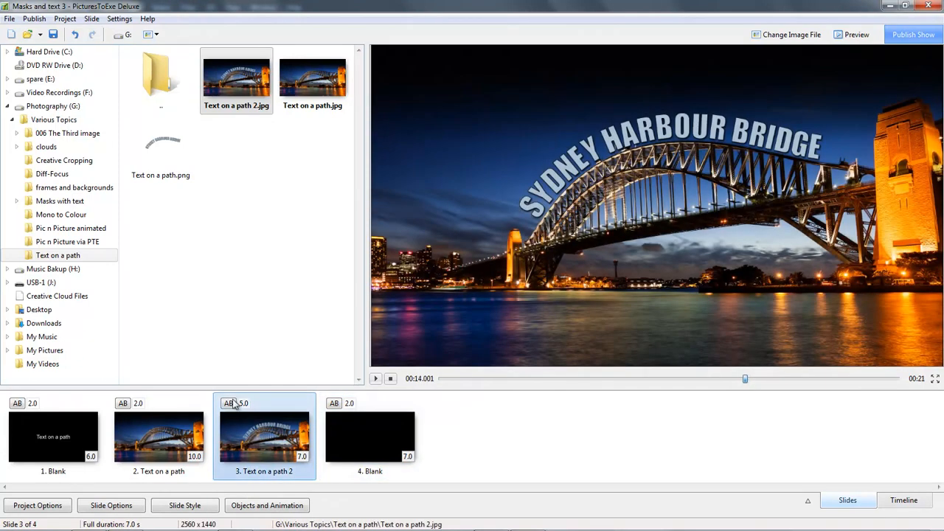
click(228, 404)
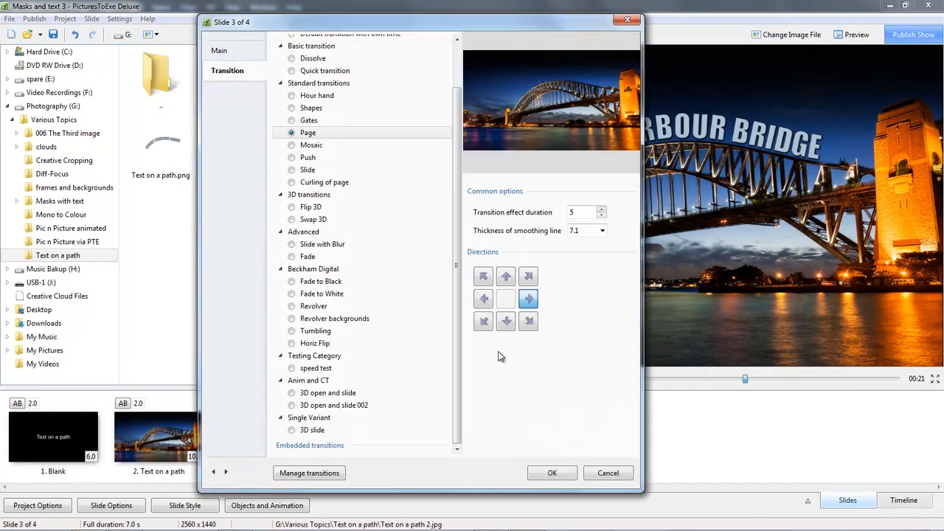
click(603, 231)
mouse_move(546, 246)
mouse_down()
mouse_move(538, 249)
mouse_move(546, 249)
mouse_up()
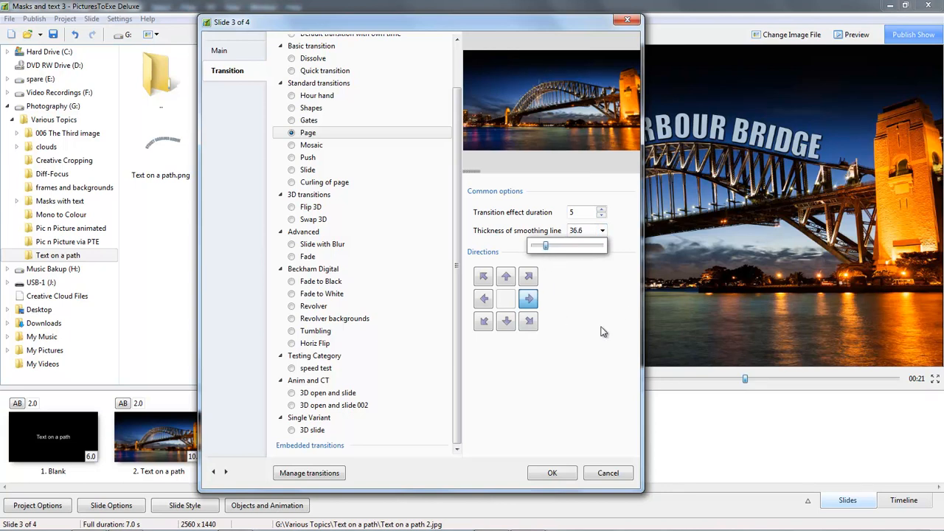
click(555, 475)
click(555, 473)
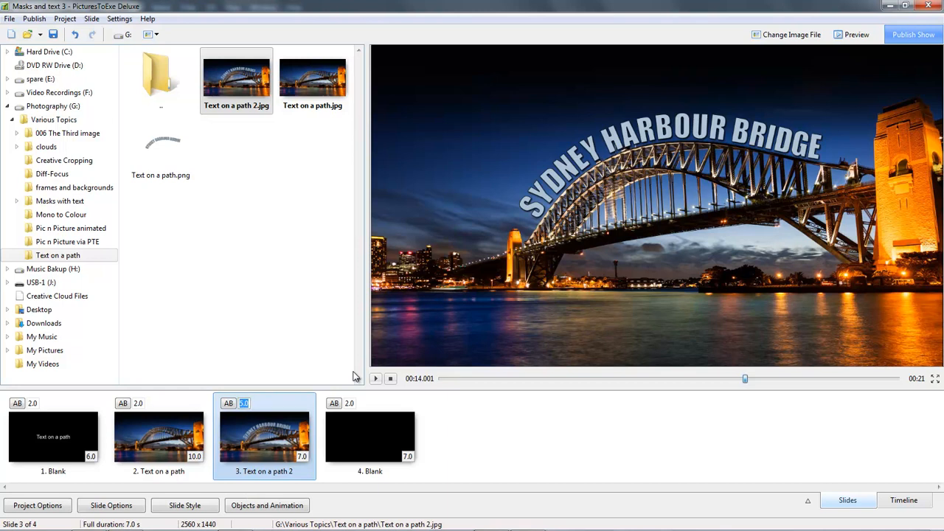
click(260, 434)
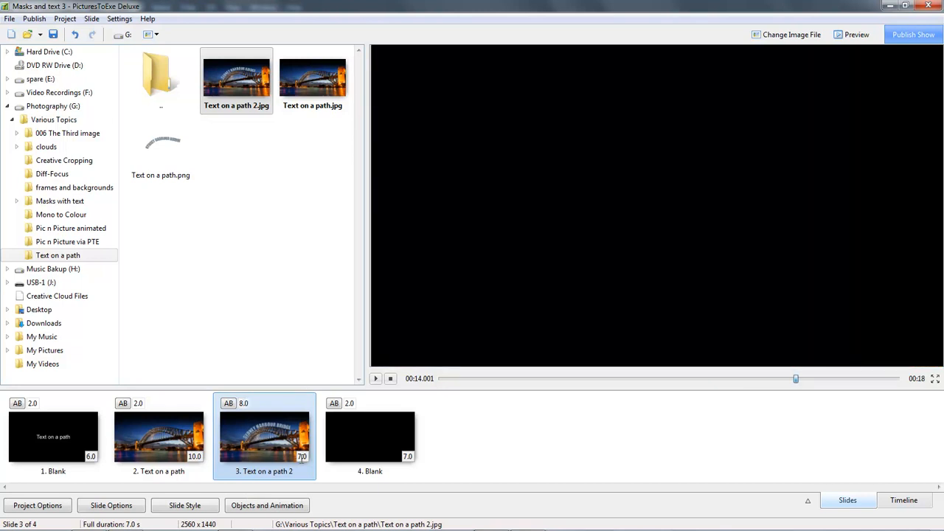
Lengthen slides 2 and 3 to 13 and 14 seconds on the timeline, then preview the show from the slide list
click(896, 503)
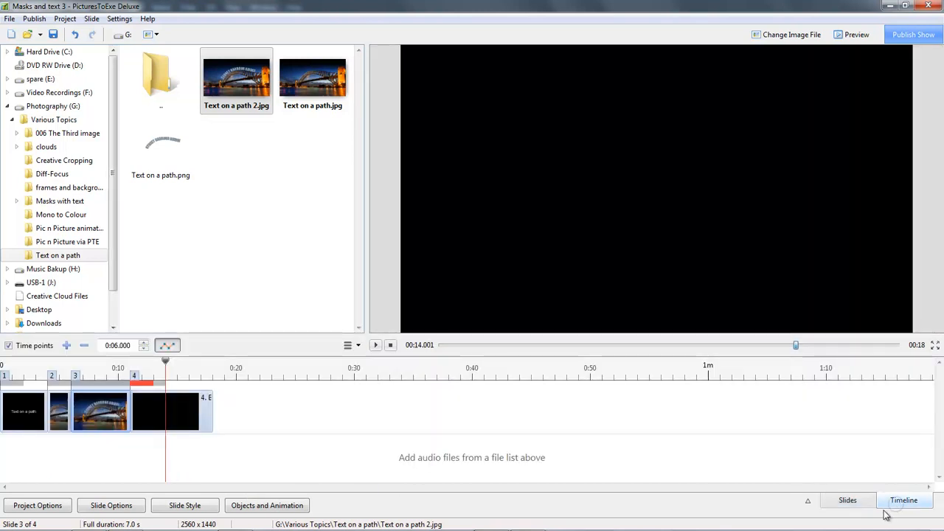
drag(144, 420, 403, 422)
drag(93, 421, 58, 399)
drag(152, 413, 123, 422)
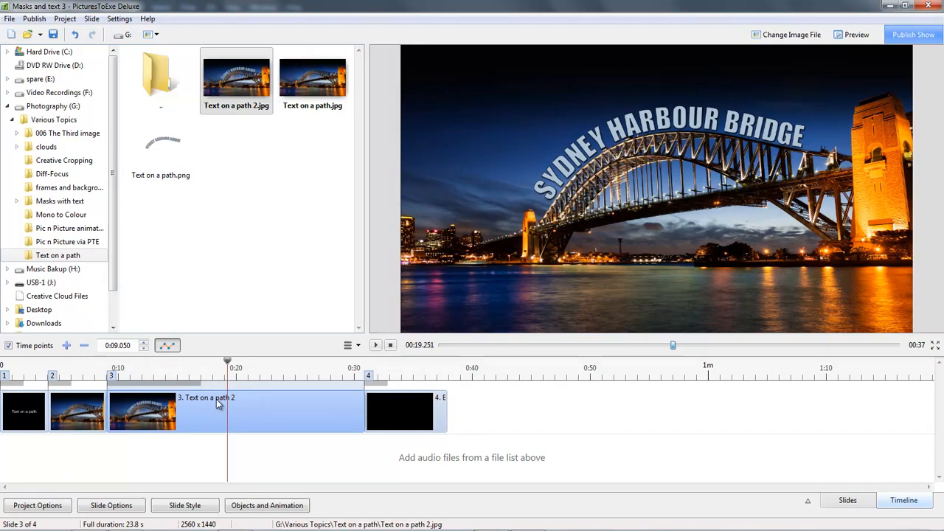
drag(369, 376, 252, 383)
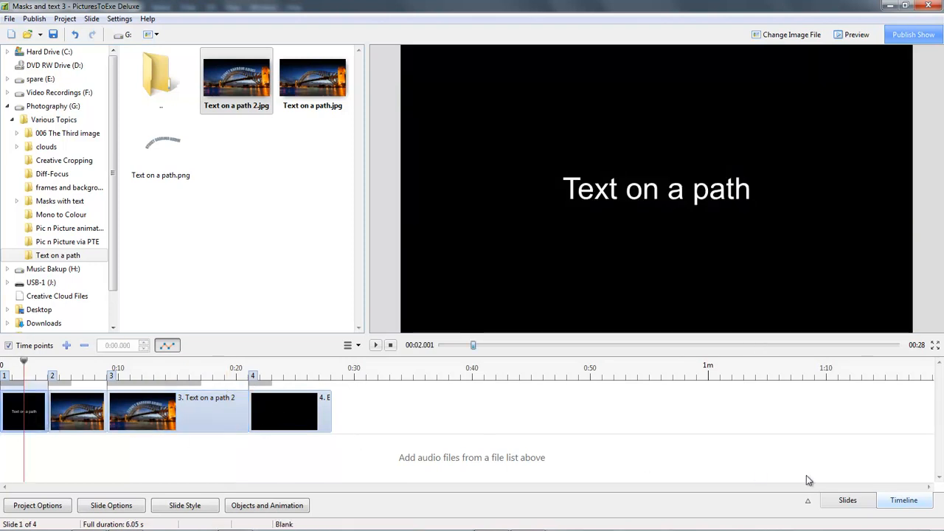
click(842, 499)
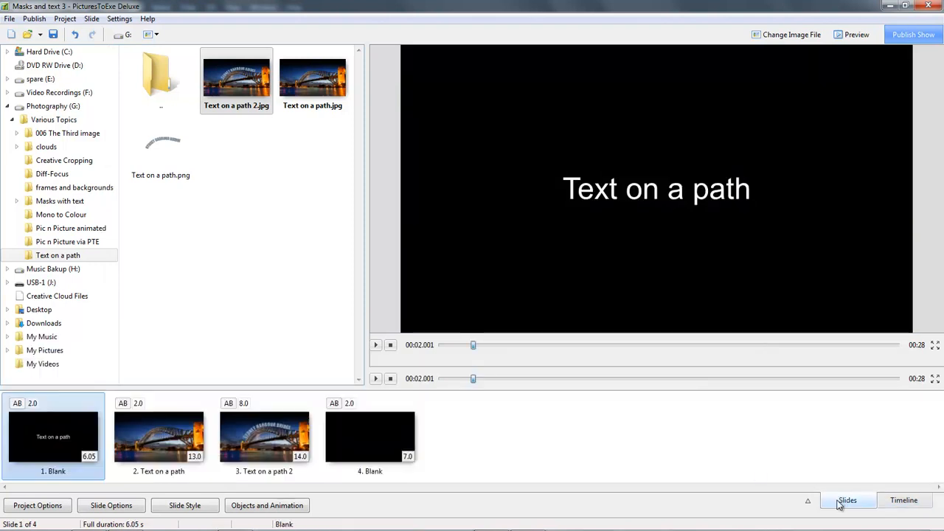
click(375, 379)
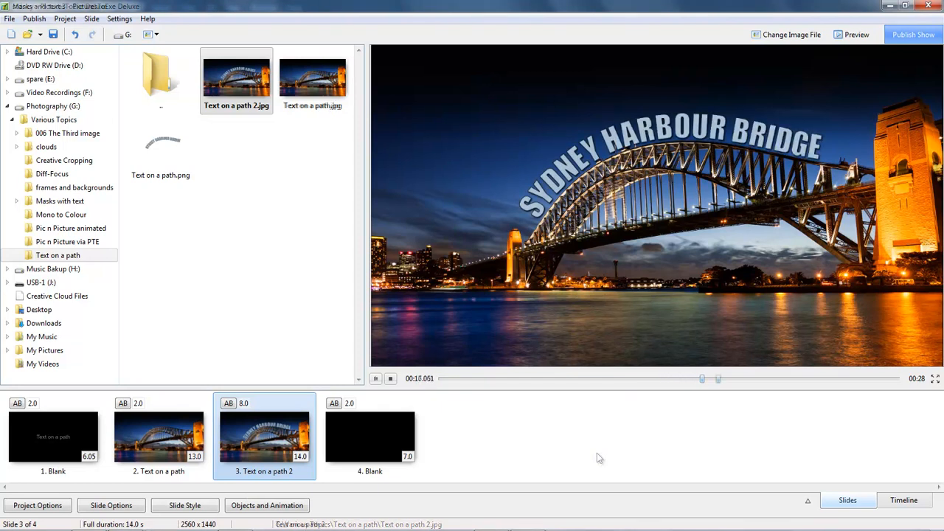
Delete slide 3, "Text on a path 2", from the slideshow
click(271, 447)
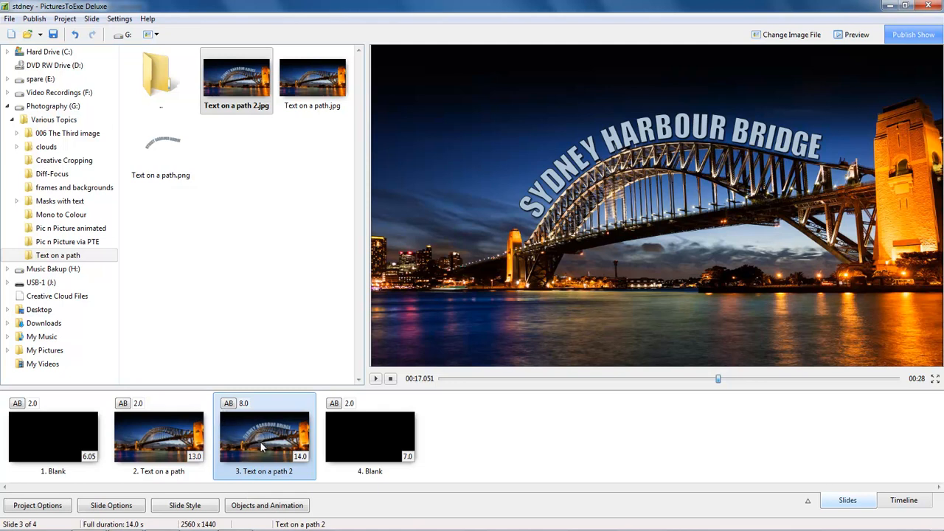
key(Delete)
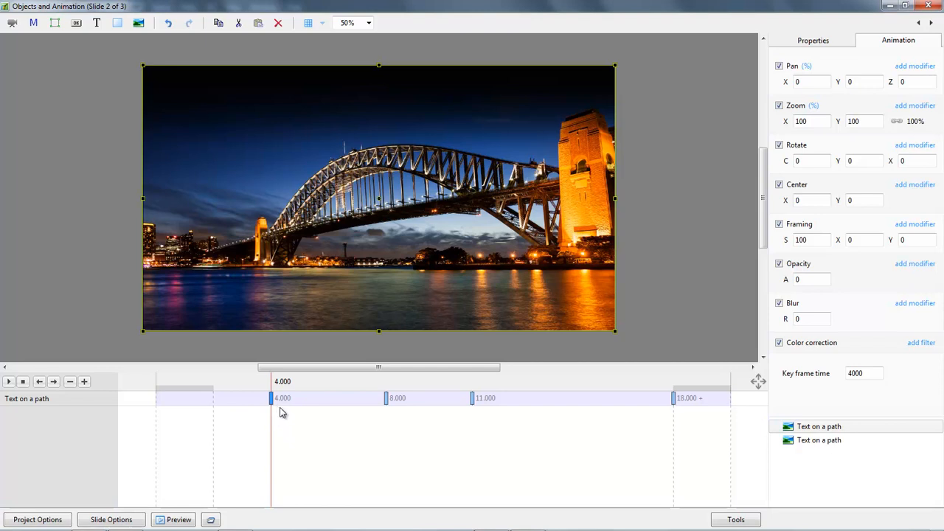
In slide 2's Objects and Animation editor, show the upper object's 8-second keyframe and rename the object "Text"
click(821, 429)
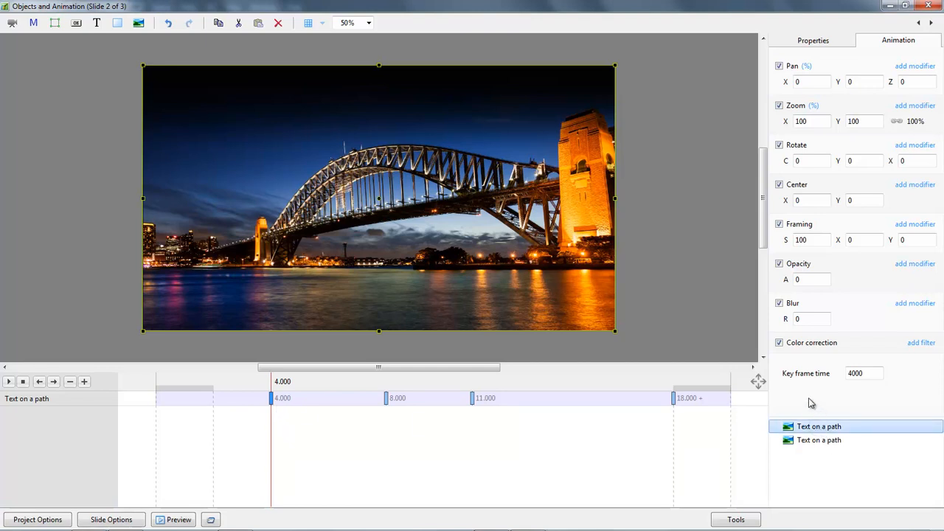
click(386, 399)
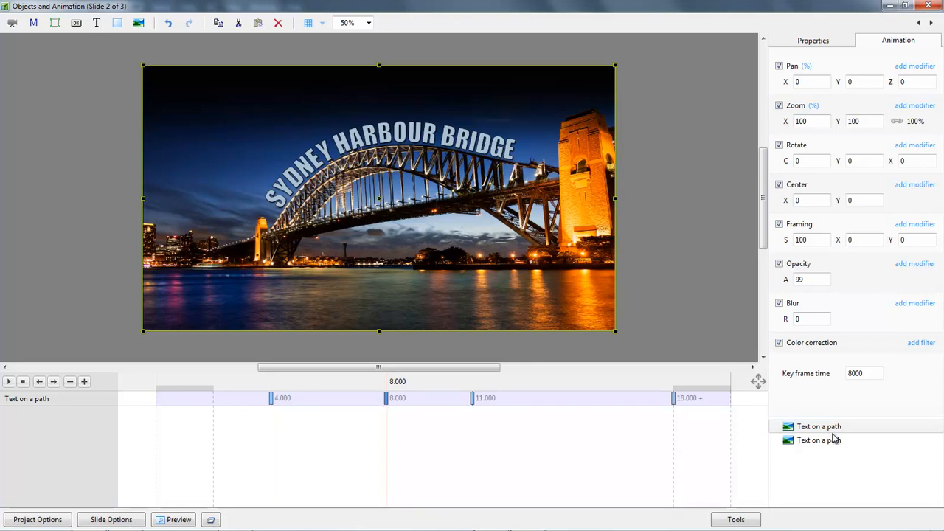
click(821, 42)
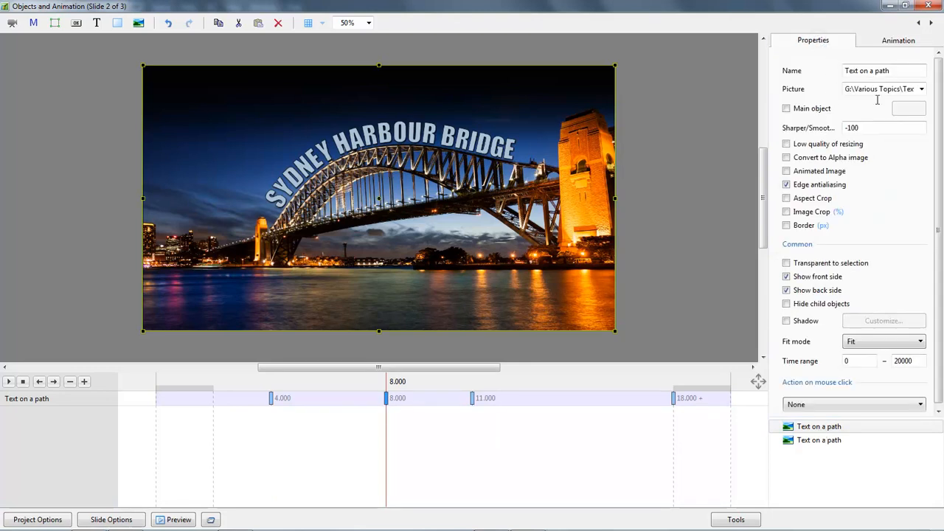
triple_click(860, 71)
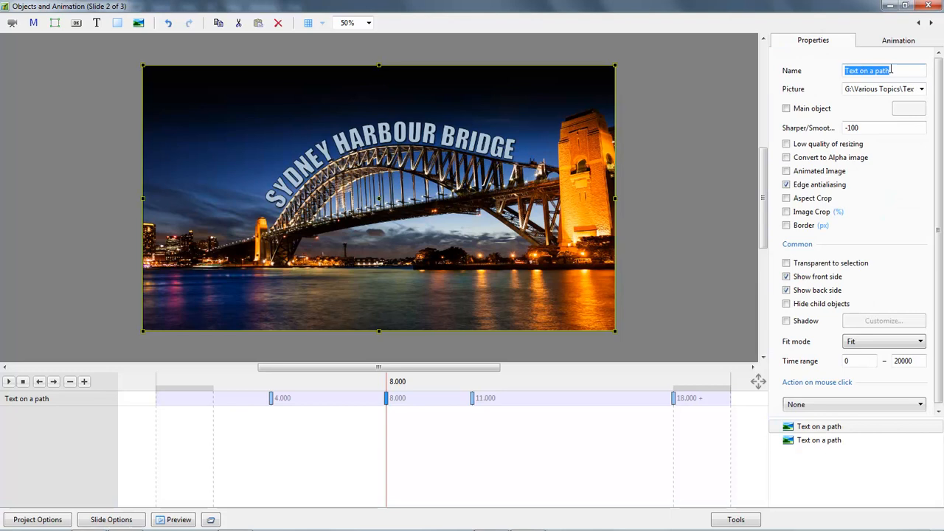
click(889, 70)
key(BackSpace)
key(BackSpace)
key(BackSpace)
key(BackSpace)
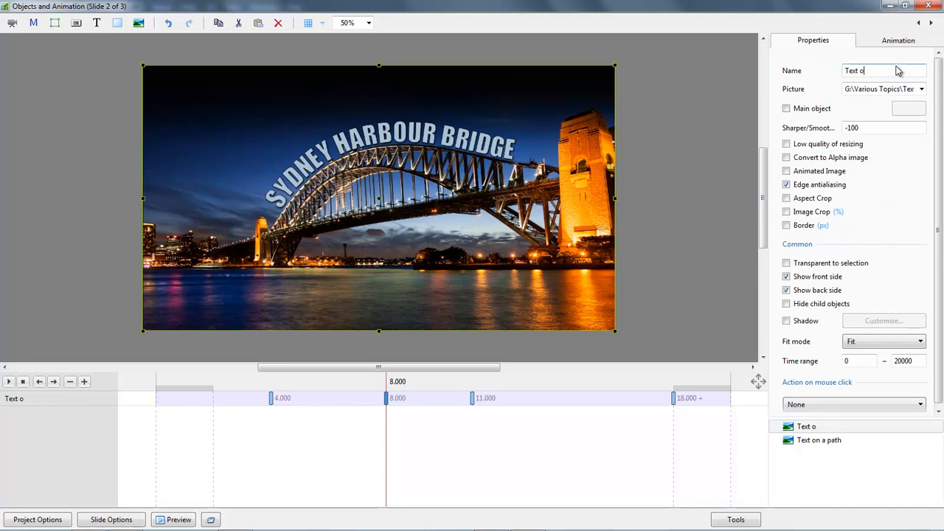
click(805, 465)
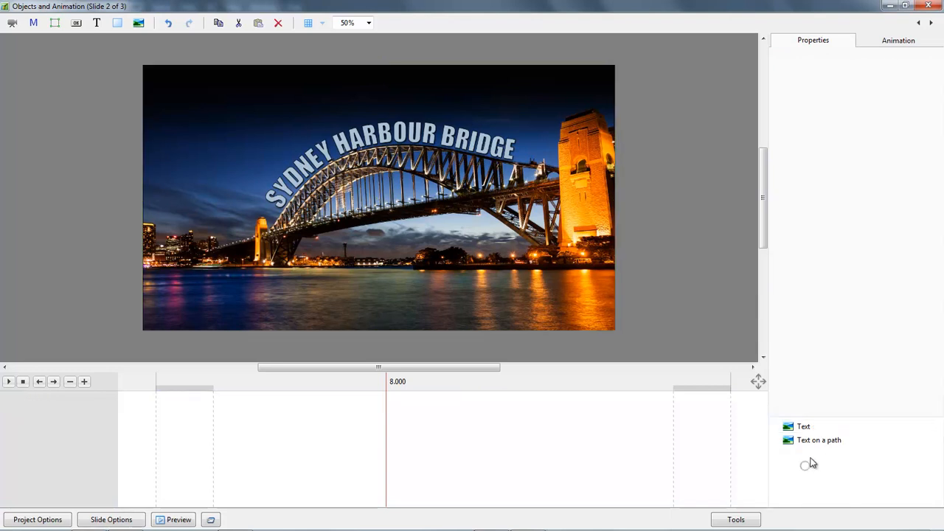
Rename slide 2's main picture object, the lower one in the object list, "iMAGE"
click(818, 441)
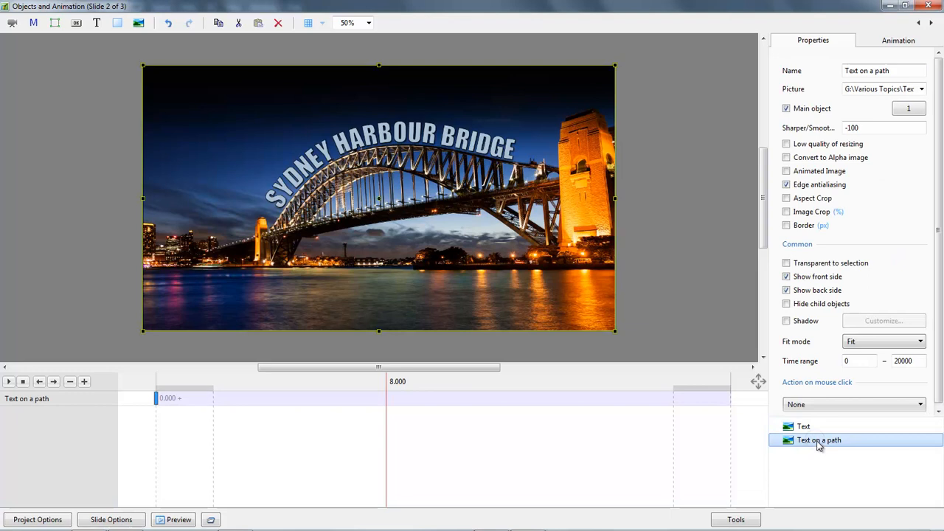
click(892, 70)
text(iMAGE)
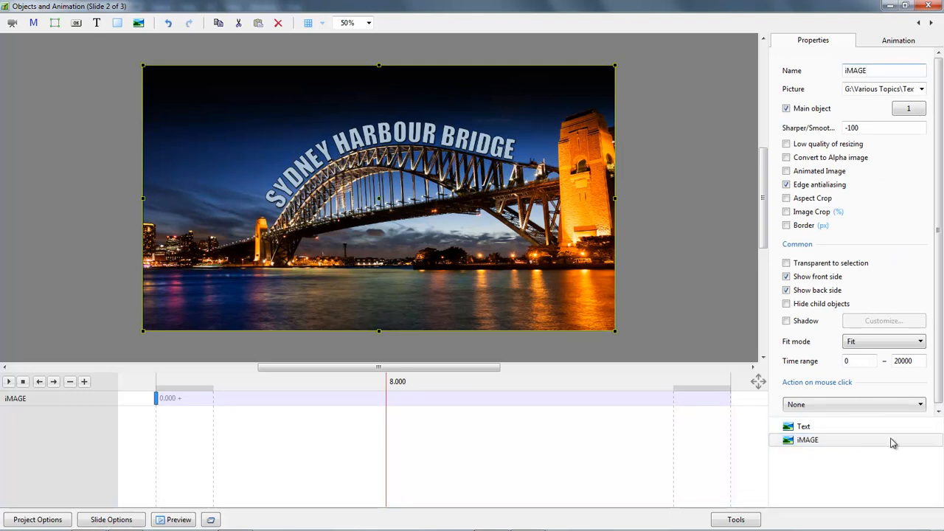
Compare the Text object's appearance at its 4-second and 8-second keyframes
click(802, 430)
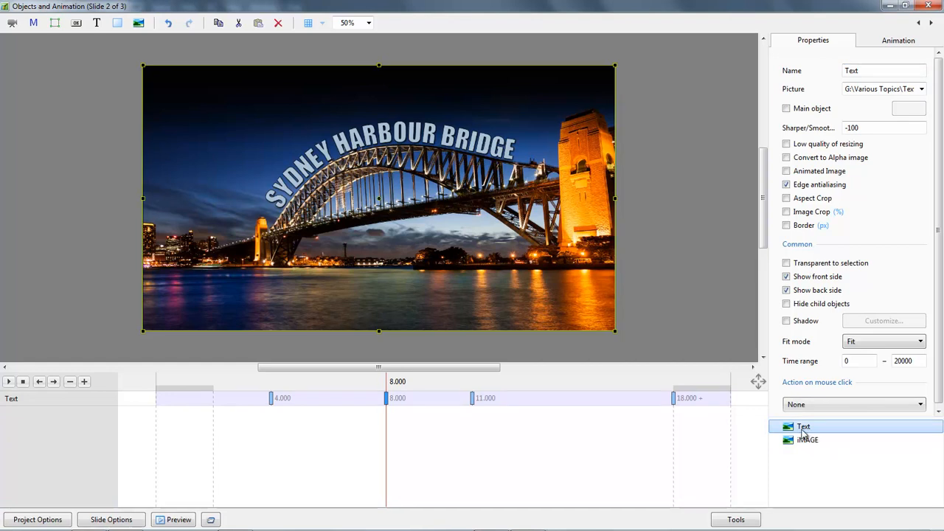
click(270, 404)
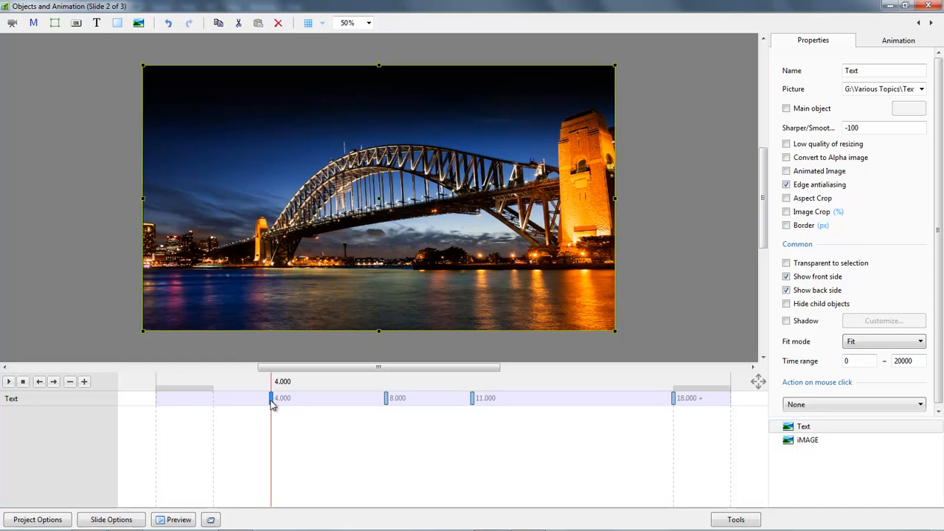
click(386, 400)
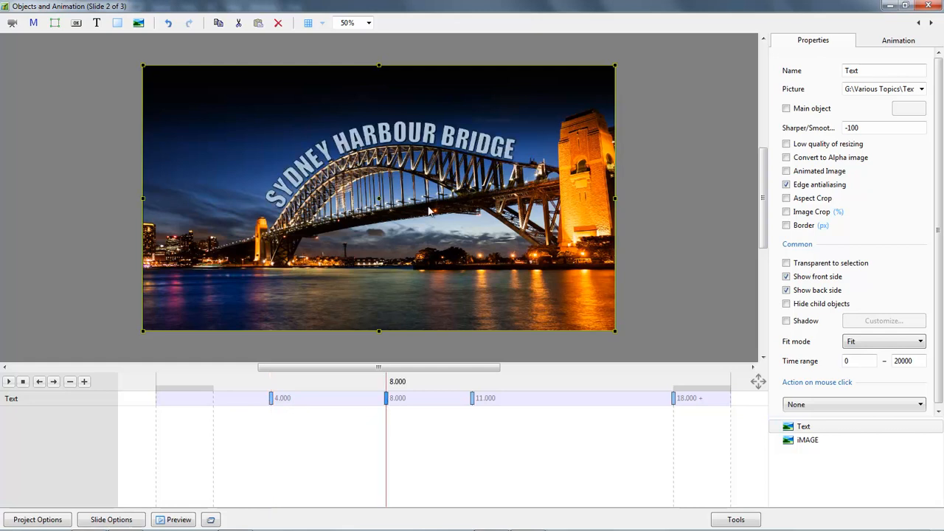
Play back the Text object's fade-in from its 4-second keyframe to just before the 8-second keyframe
click(270, 399)
key(space)
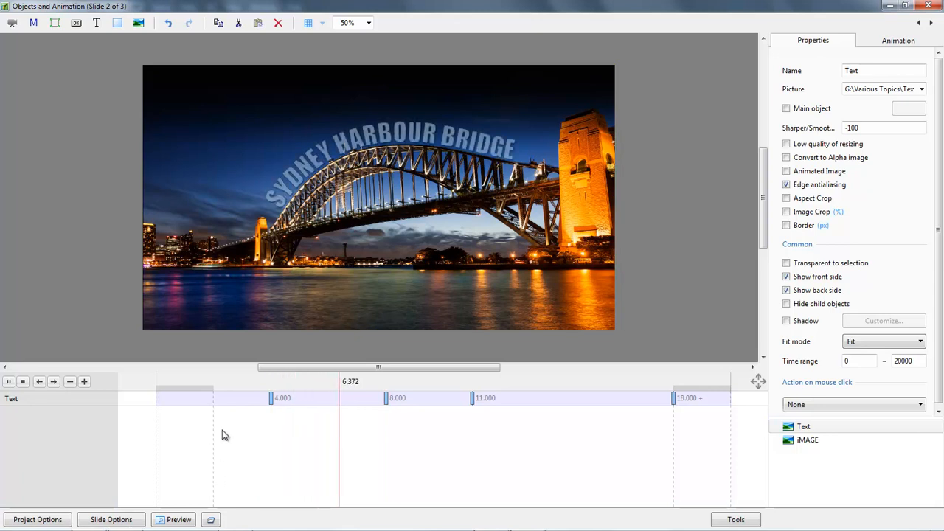
key(space)
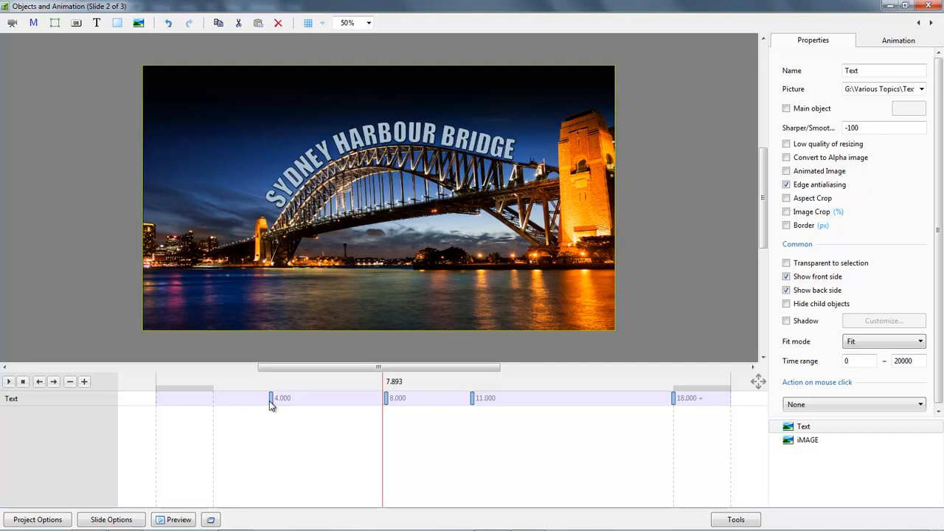
Add a Smooth animation speed modifier to the Text object's opacity at the 4-second keyframe and play back the fade-in
click(272, 398)
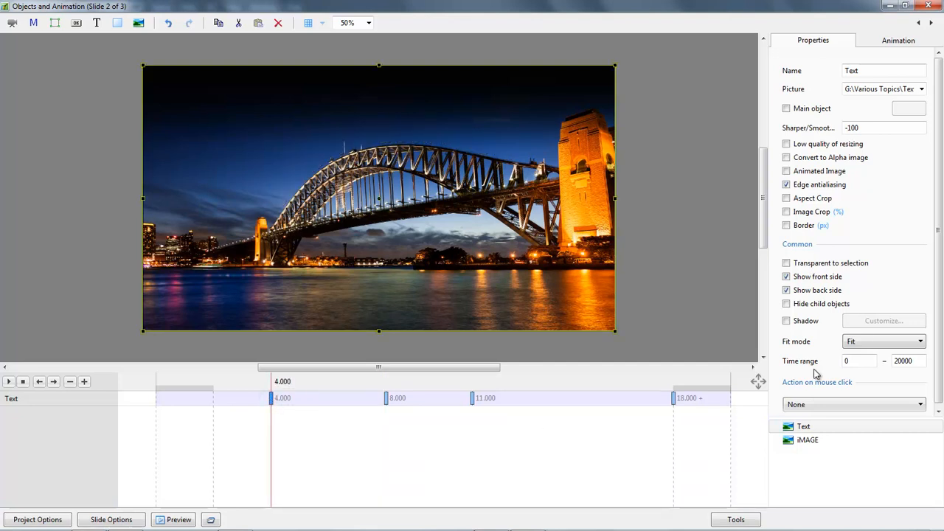
click(900, 42)
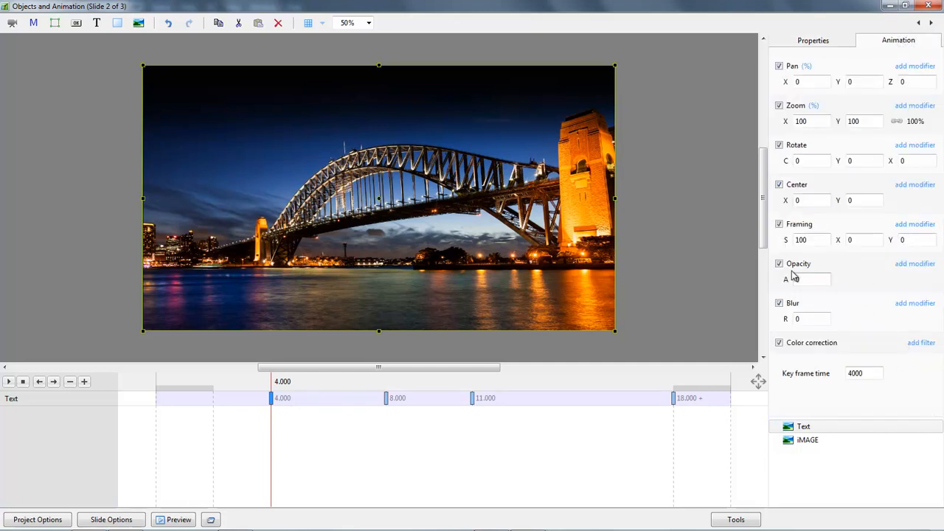
click(910, 267)
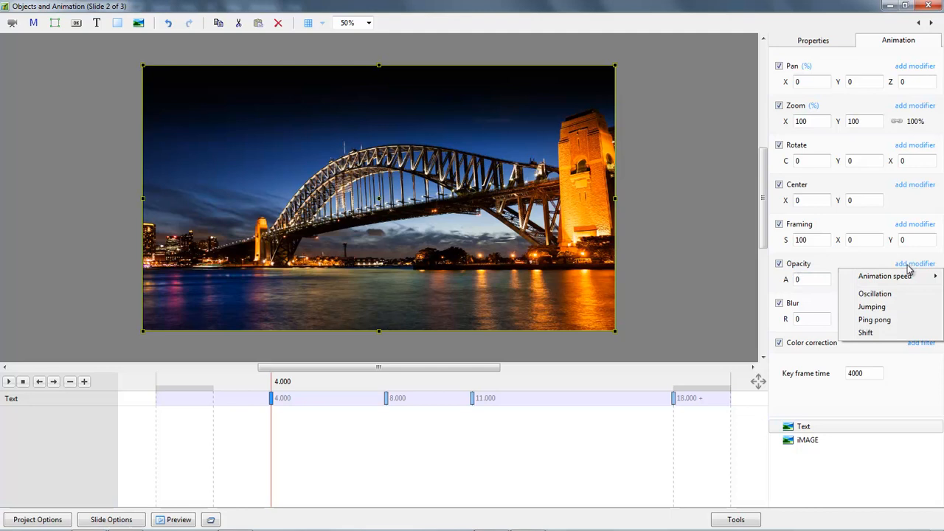
mouse_move(896, 275)
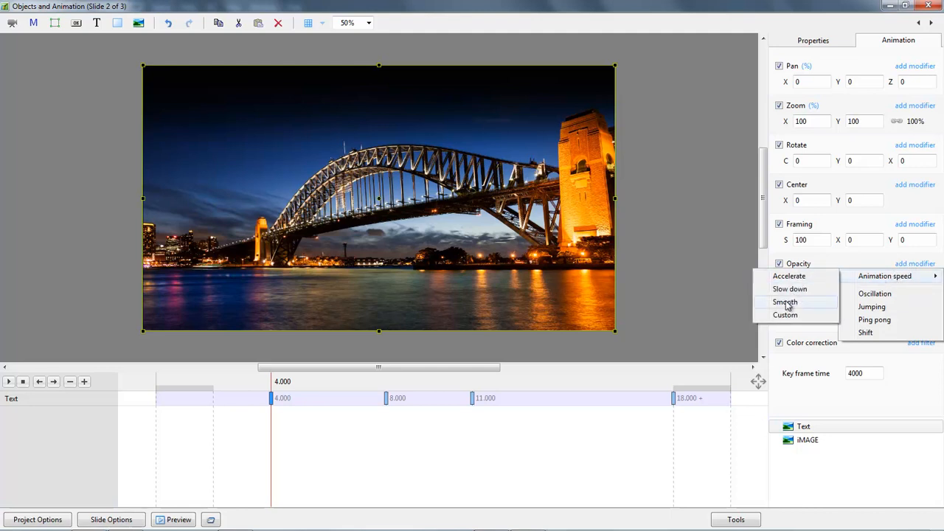
click(785, 303)
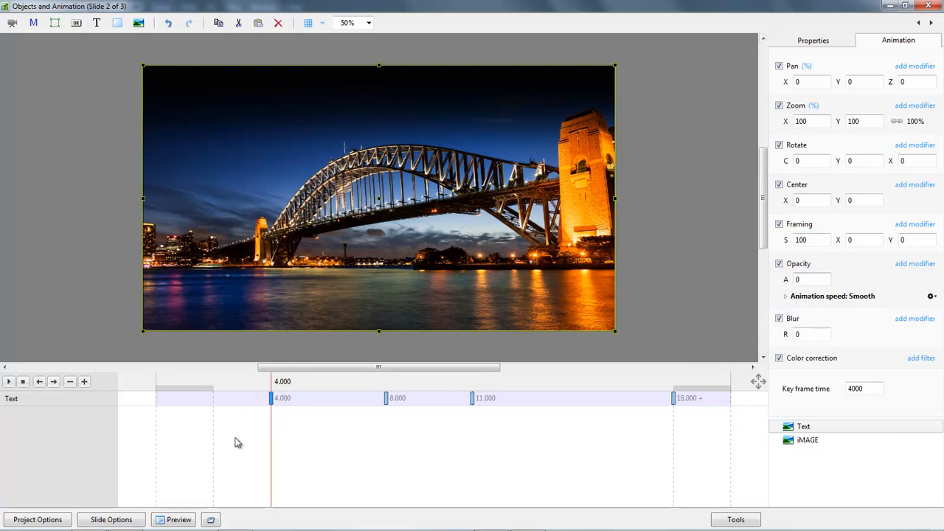
key(space)
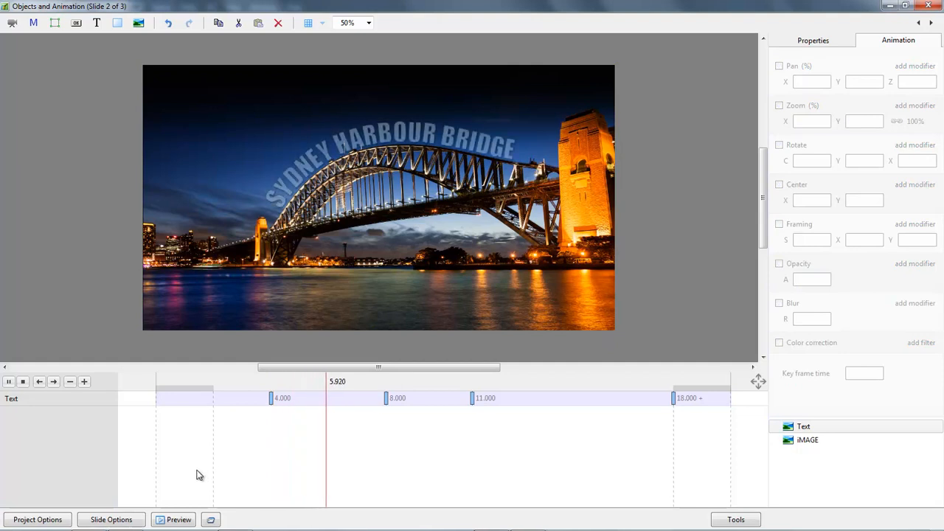
key(space)
Compare the Text object's pan, zoom, rotate, center and opacity settings at its 8, 11 and 18-second keyframes
click(387, 399)
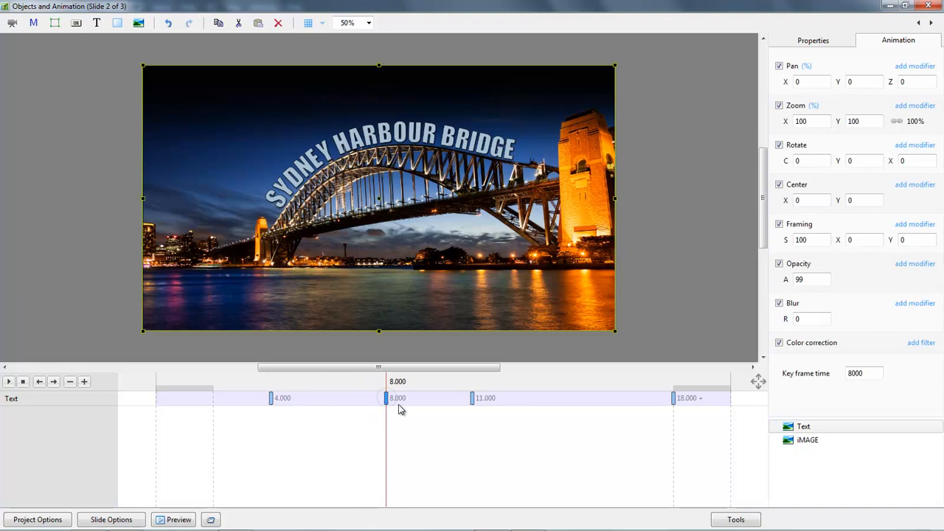
click(473, 399)
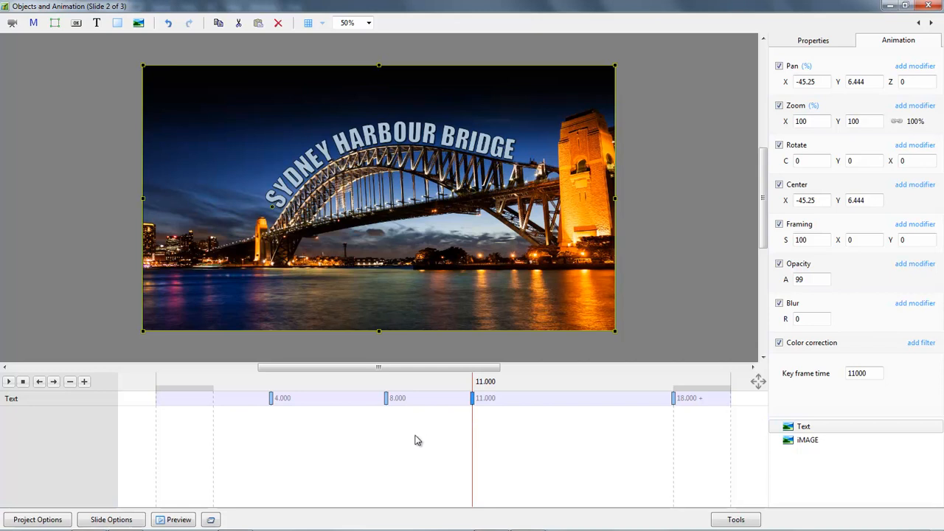
click(385, 402)
click(473, 403)
click(674, 399)
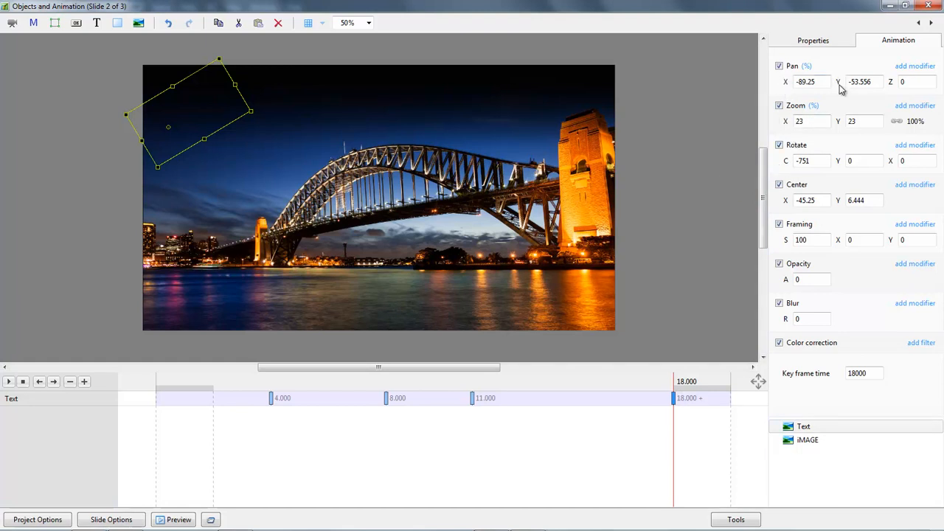
click(473, 399)
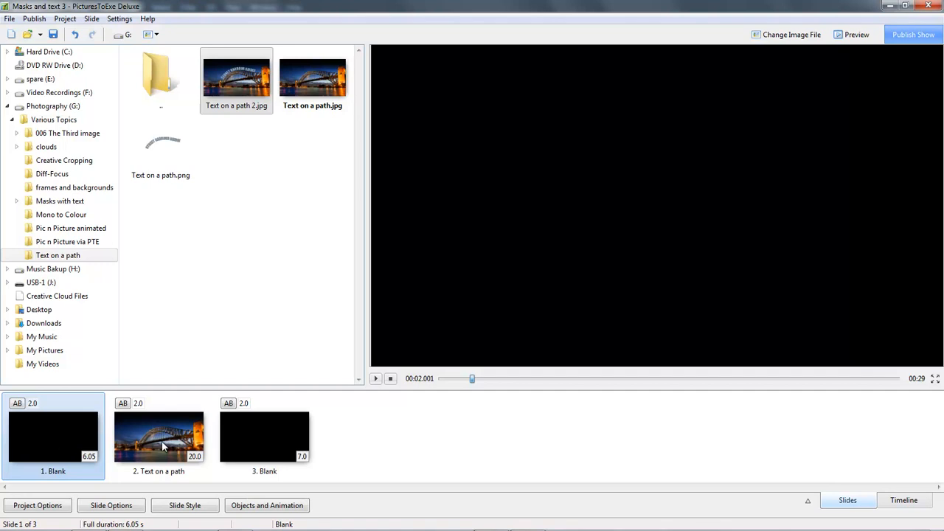
Return to the main slide list and play the slideshow from the opening blank slide
click(375, 379)
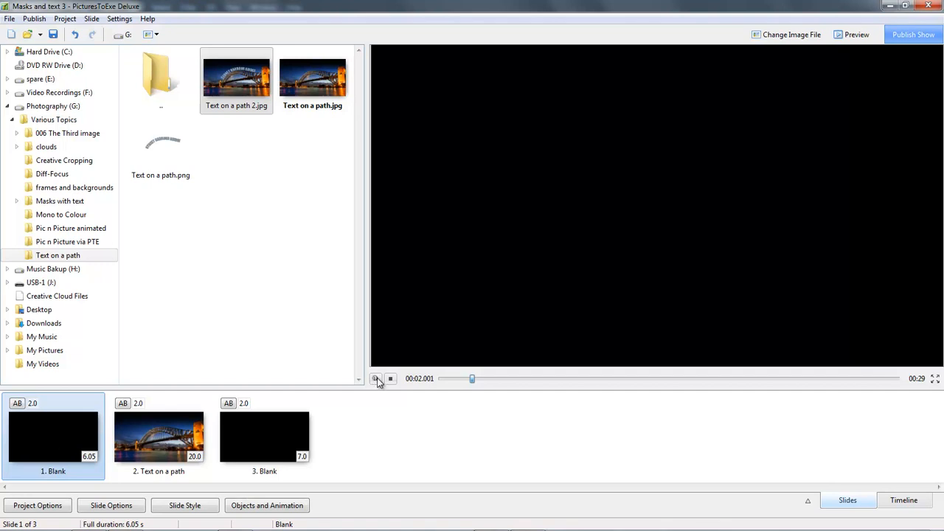